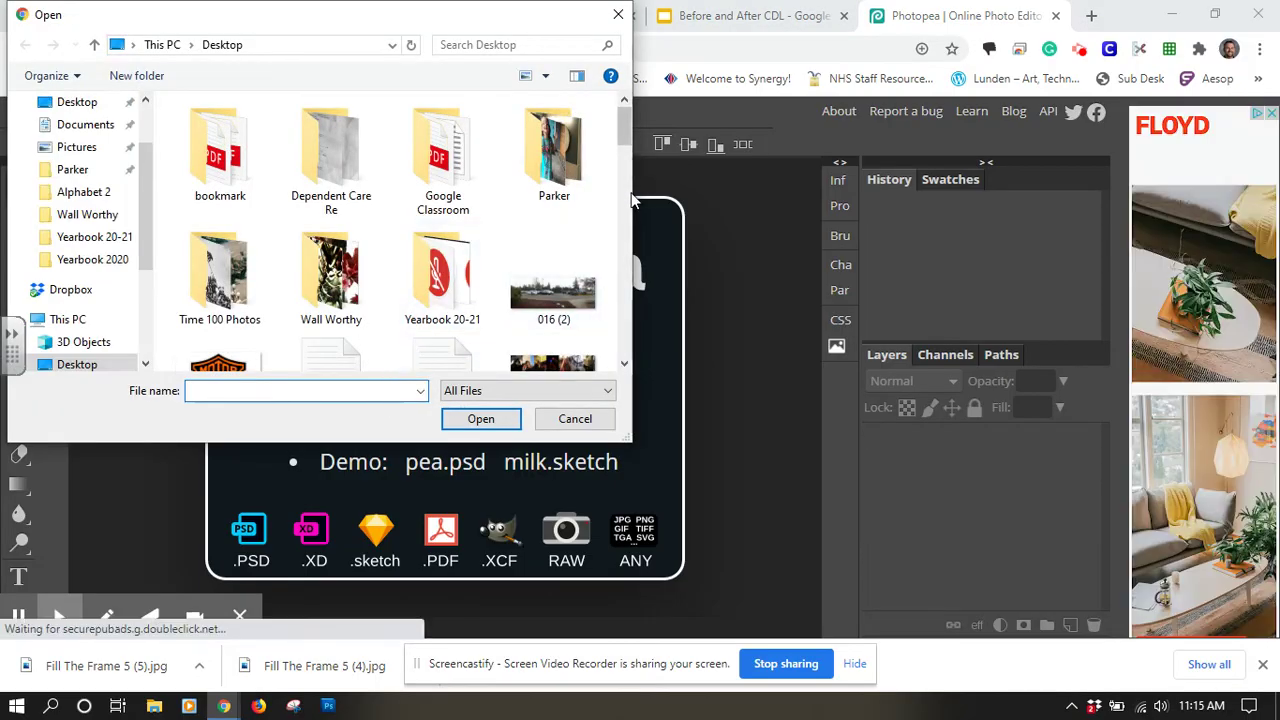
Open the Fill The Frame 5 ladybug photo from the Desktop
drag(625, 137, 628, 188)
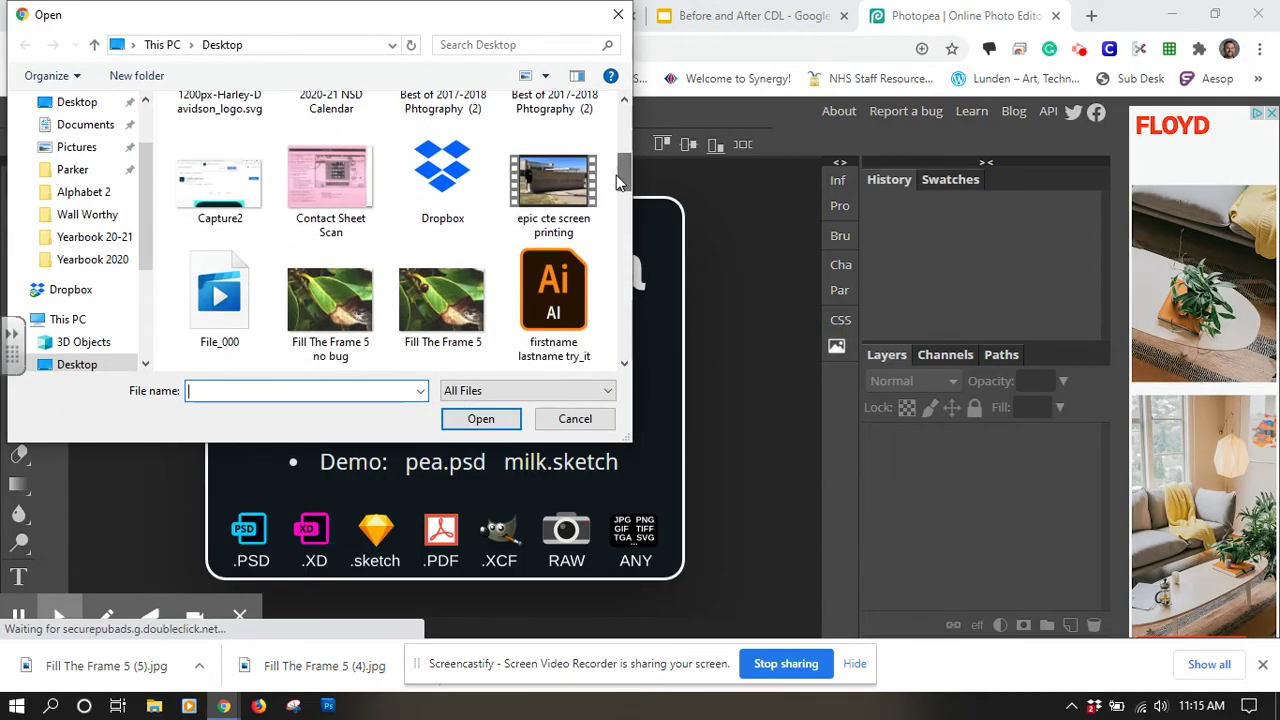
double_click(430, 300)
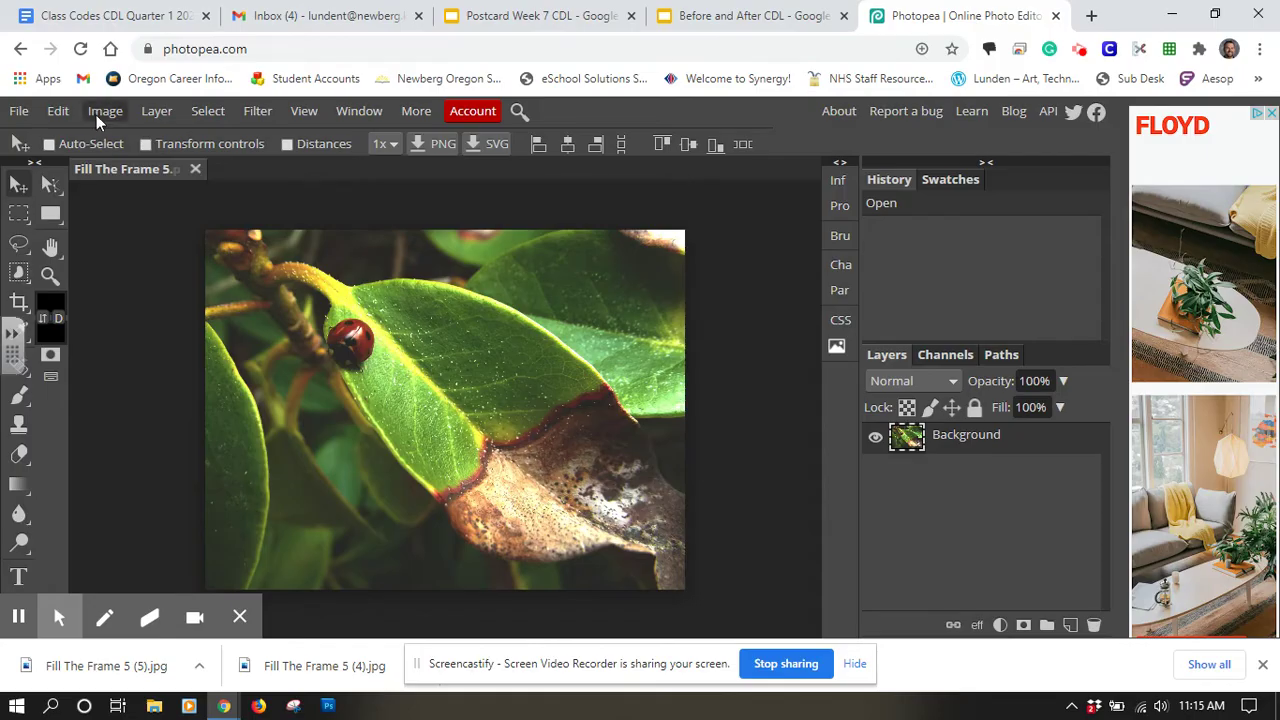
Place the Rule of Thirds 1 stop sign photo from the Desktop as a new full-size layer over the ladybug photo
click(100, 112)
mouse_move(57, 118)
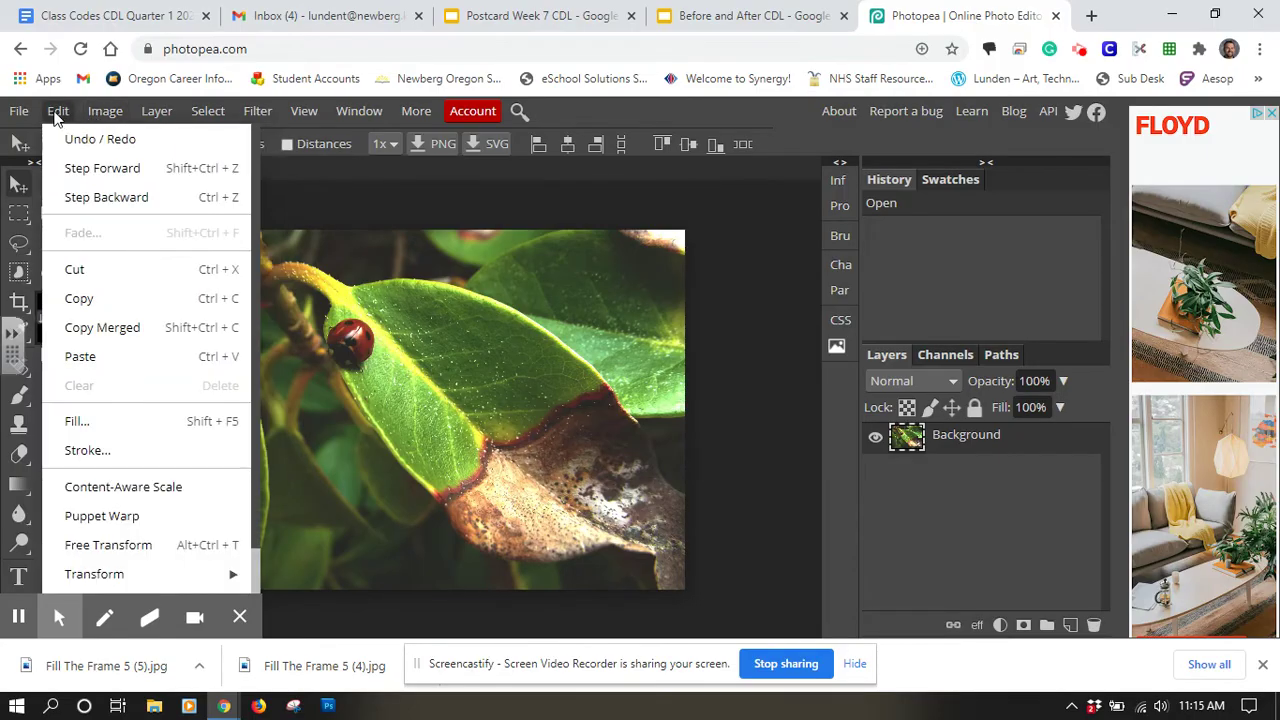
mouse_move(20, 112)
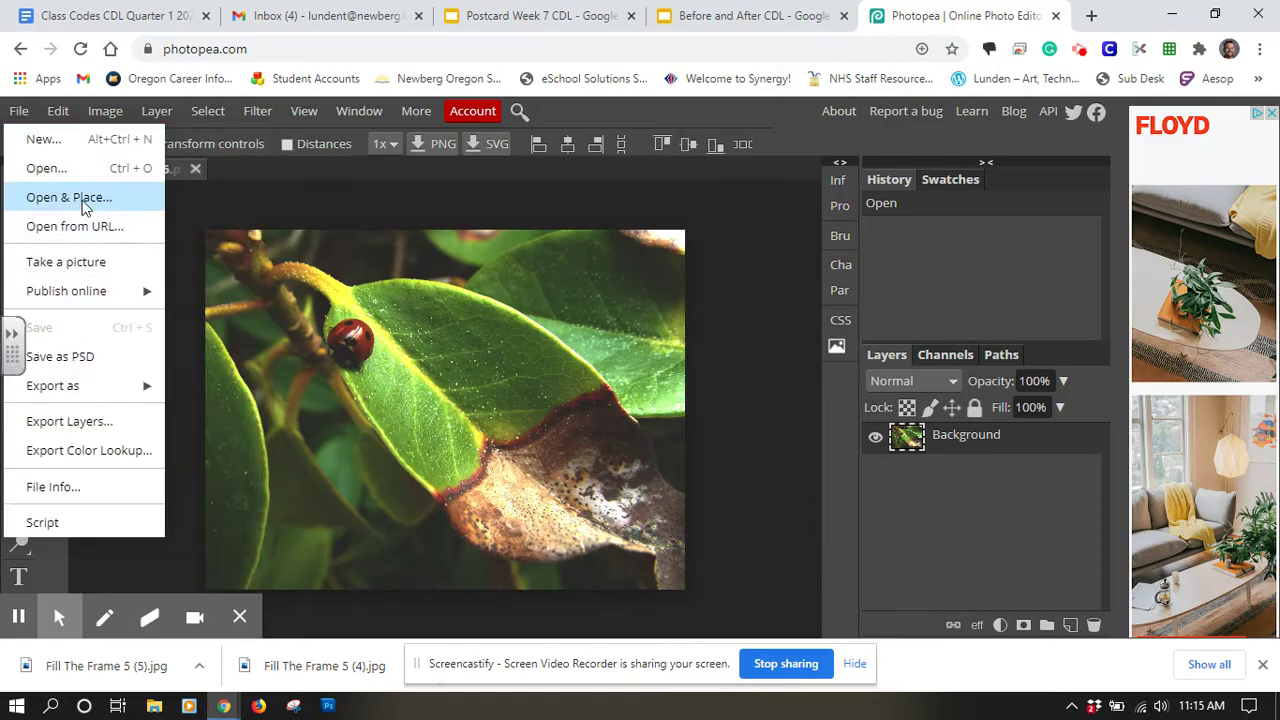
click(85, 204)
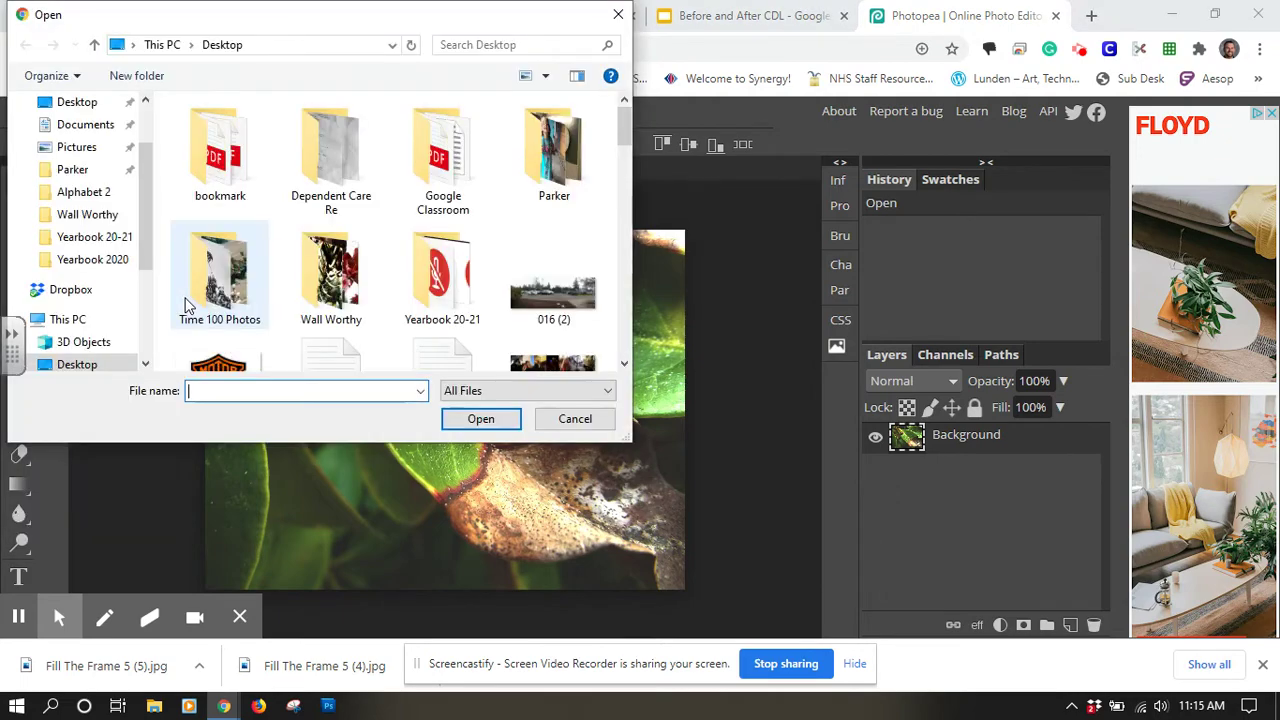
click(624, 364)
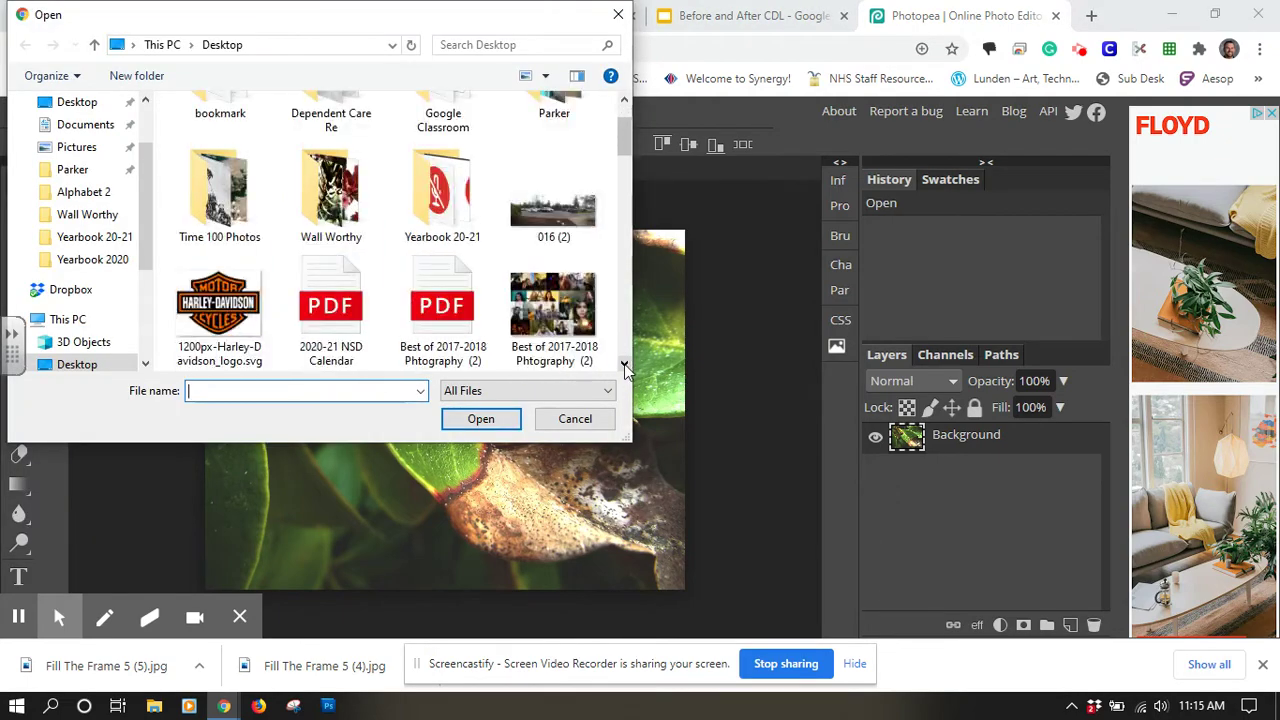
scroll(625, 367, down, 6)
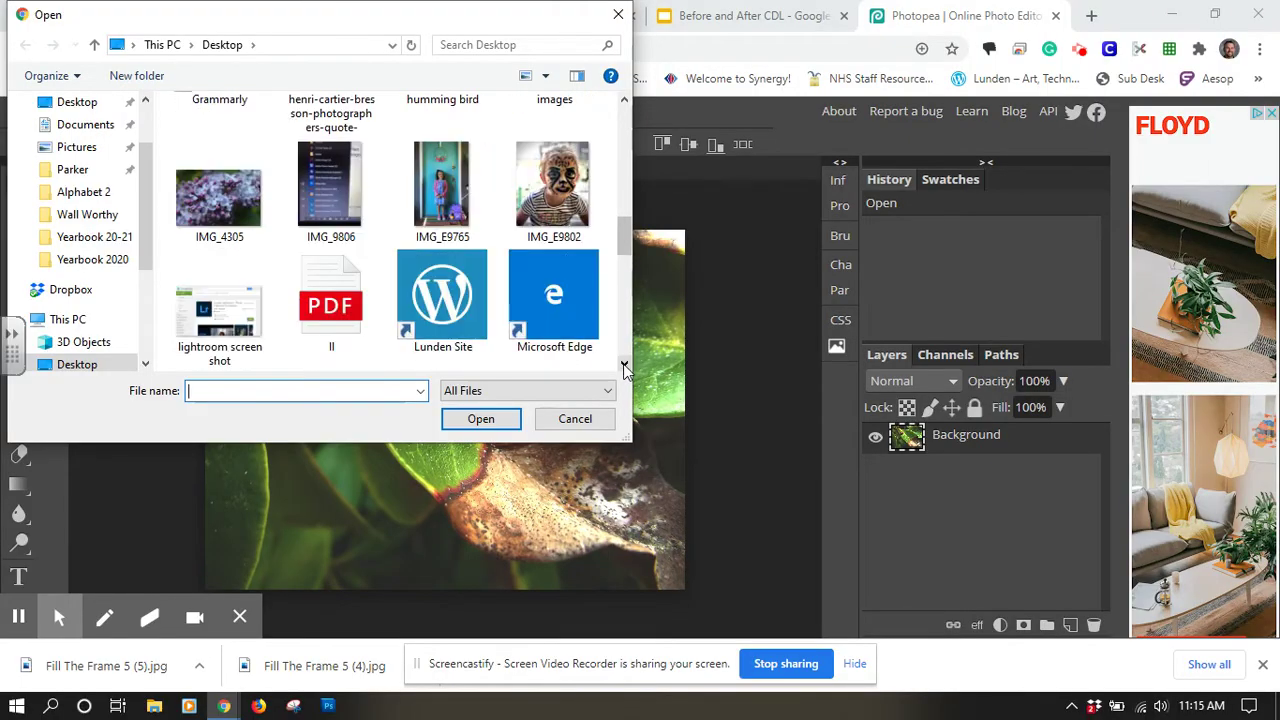
scroll(625, 367, down, 8)
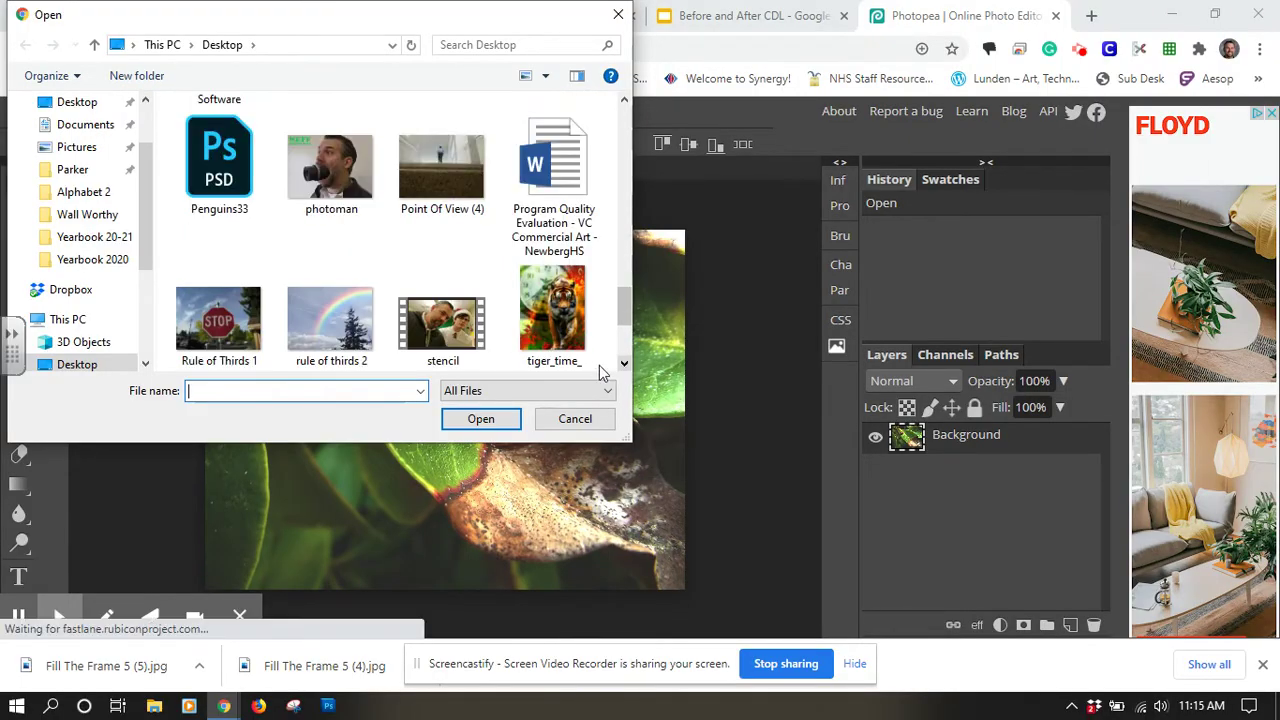
click(219, 322)
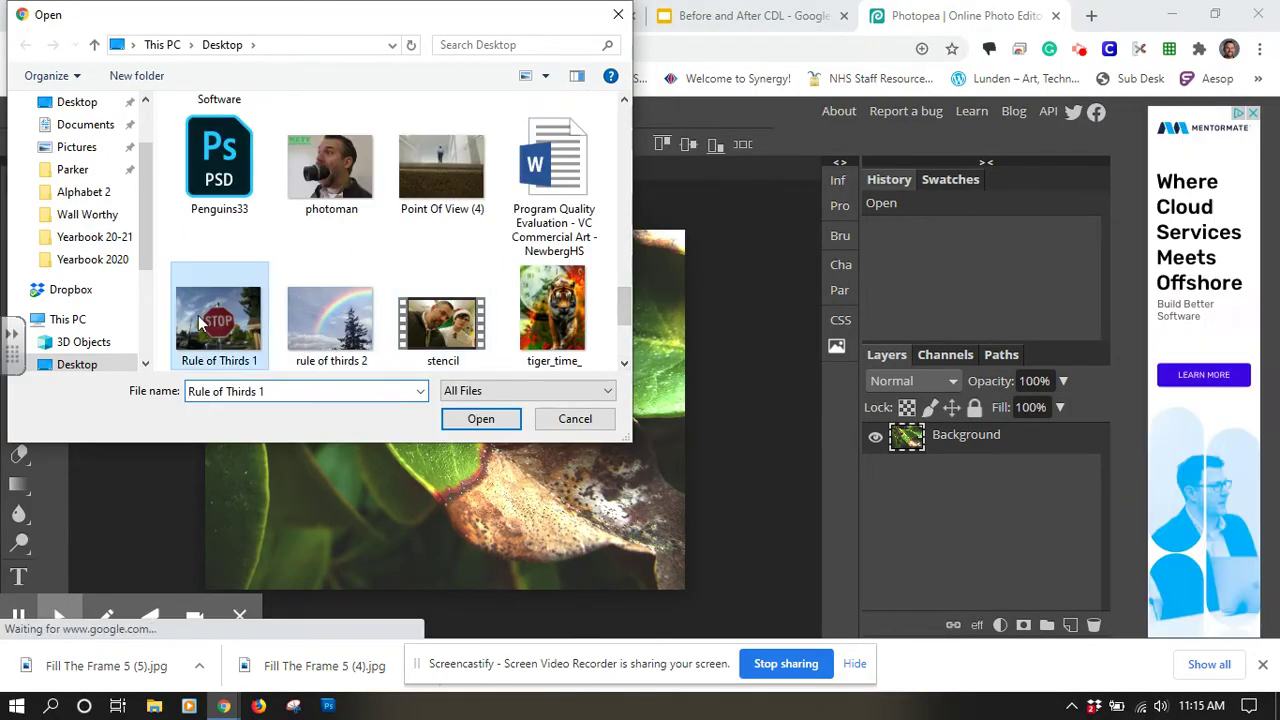
click(479, 419)
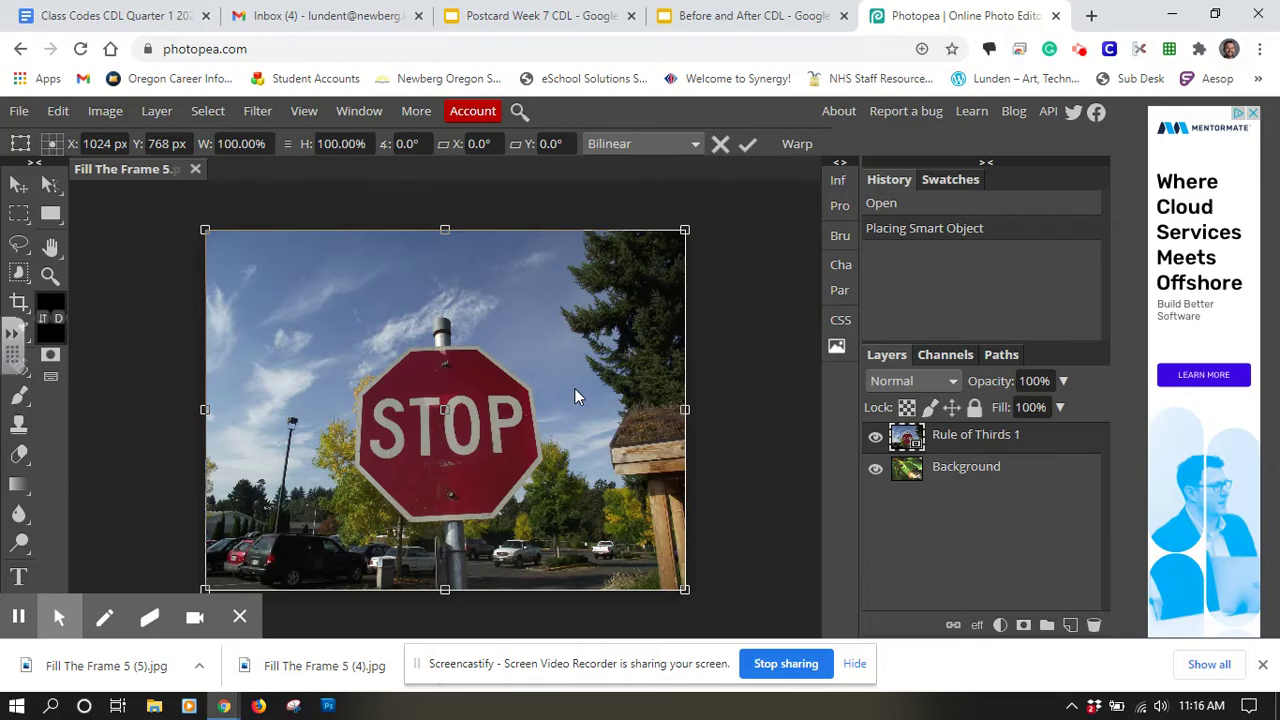
key(Return)
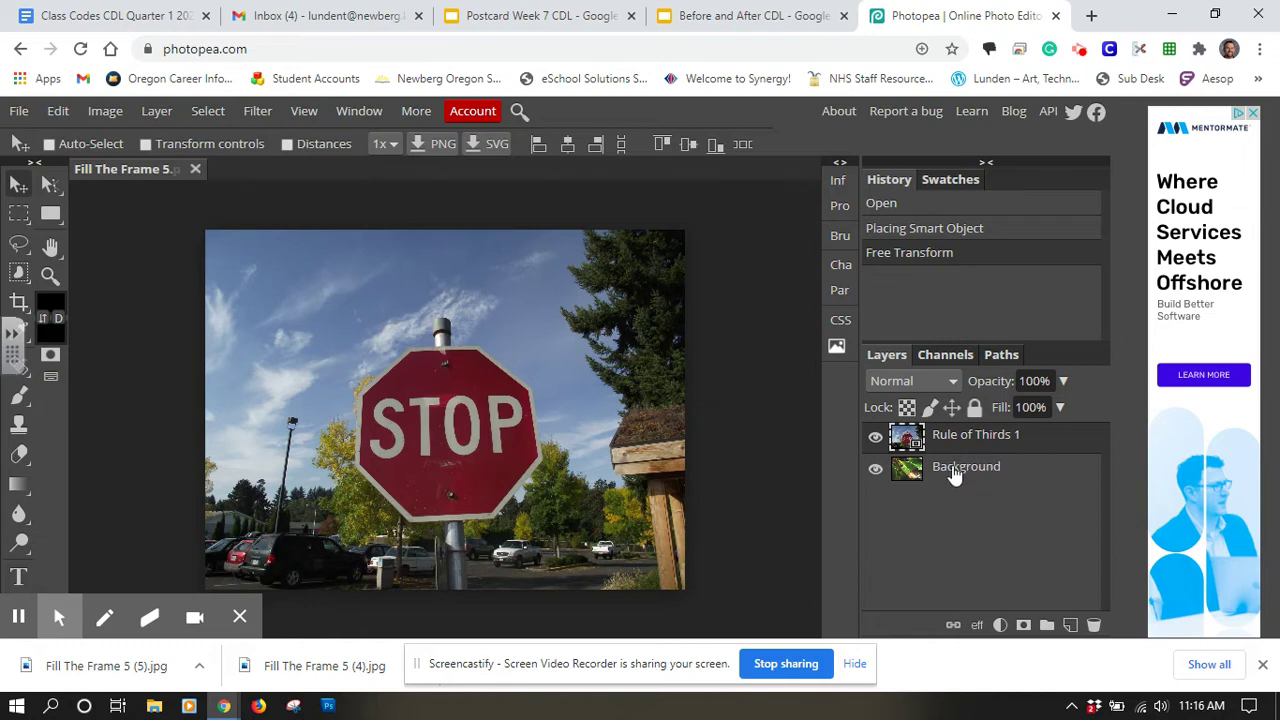
Toggle the visibility of the Rule of Thirds 1 layer to compare it with the photo beneath
click(875, 440)
click(875, 440)
click(875, 440)
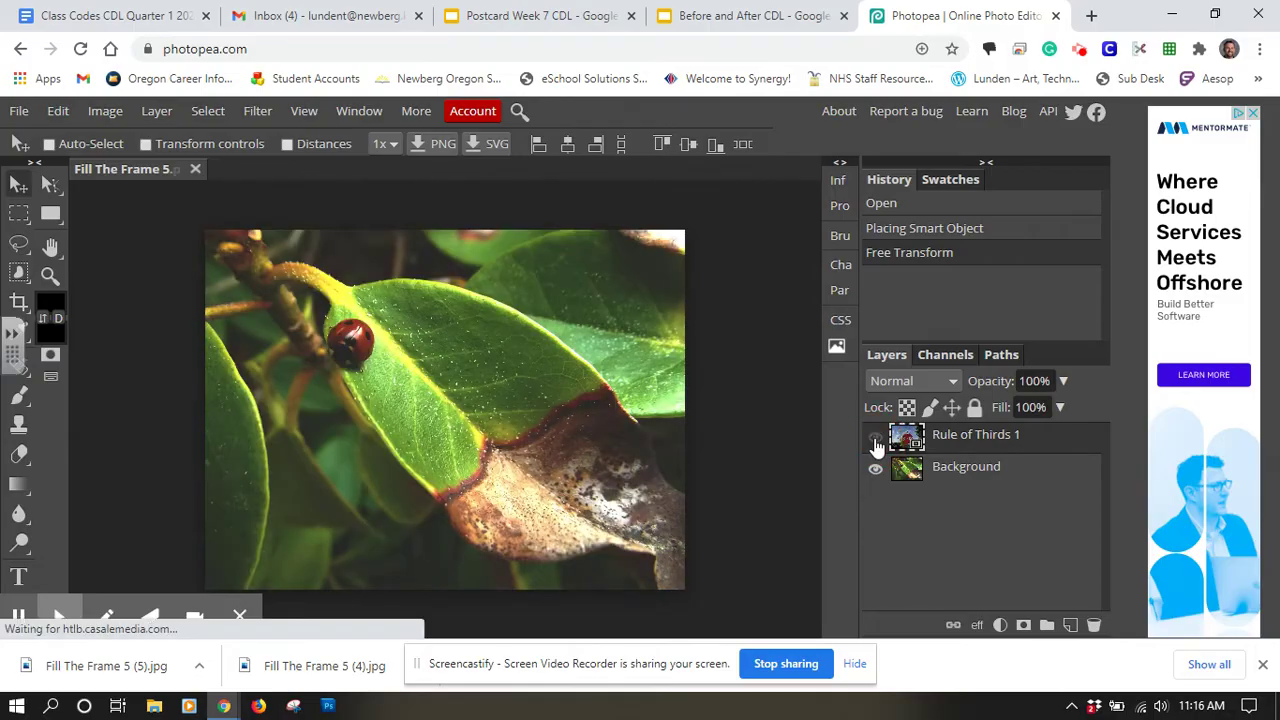
click(875, 440)
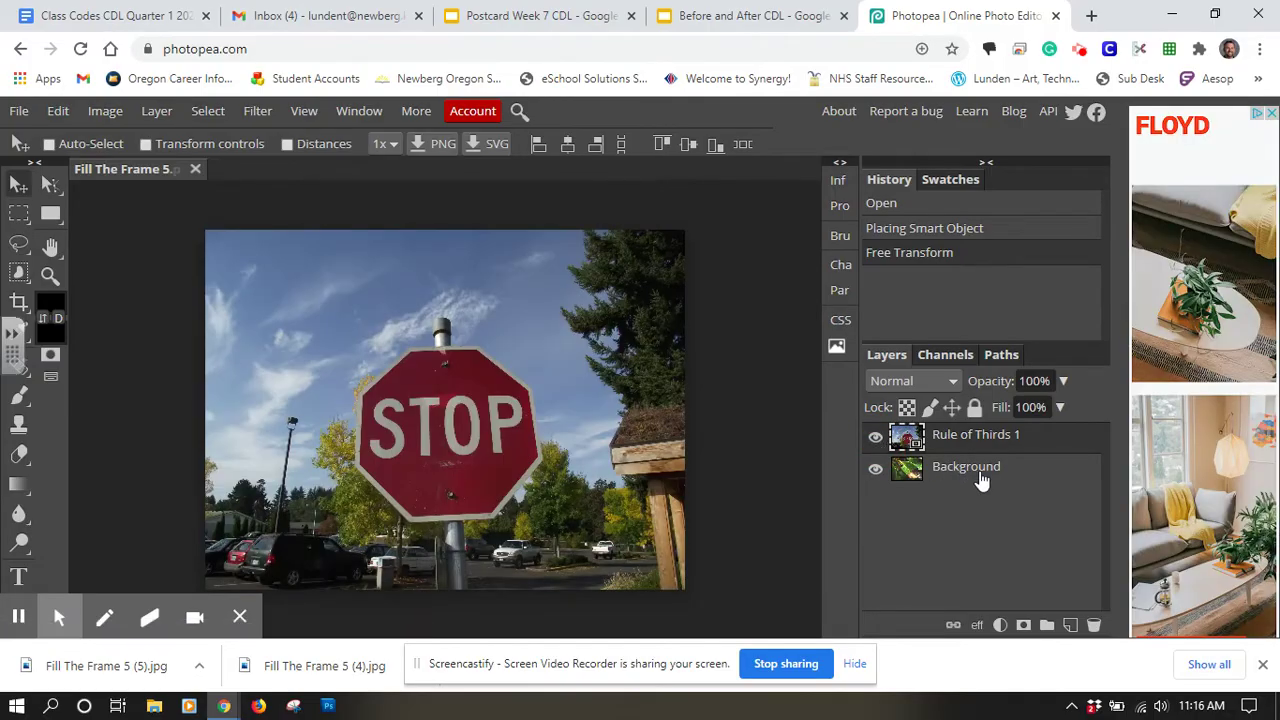
Reorder the Background layer above Rule of Thirds 1 and add a raster mask to it
drag(981, 480, 977, 446)
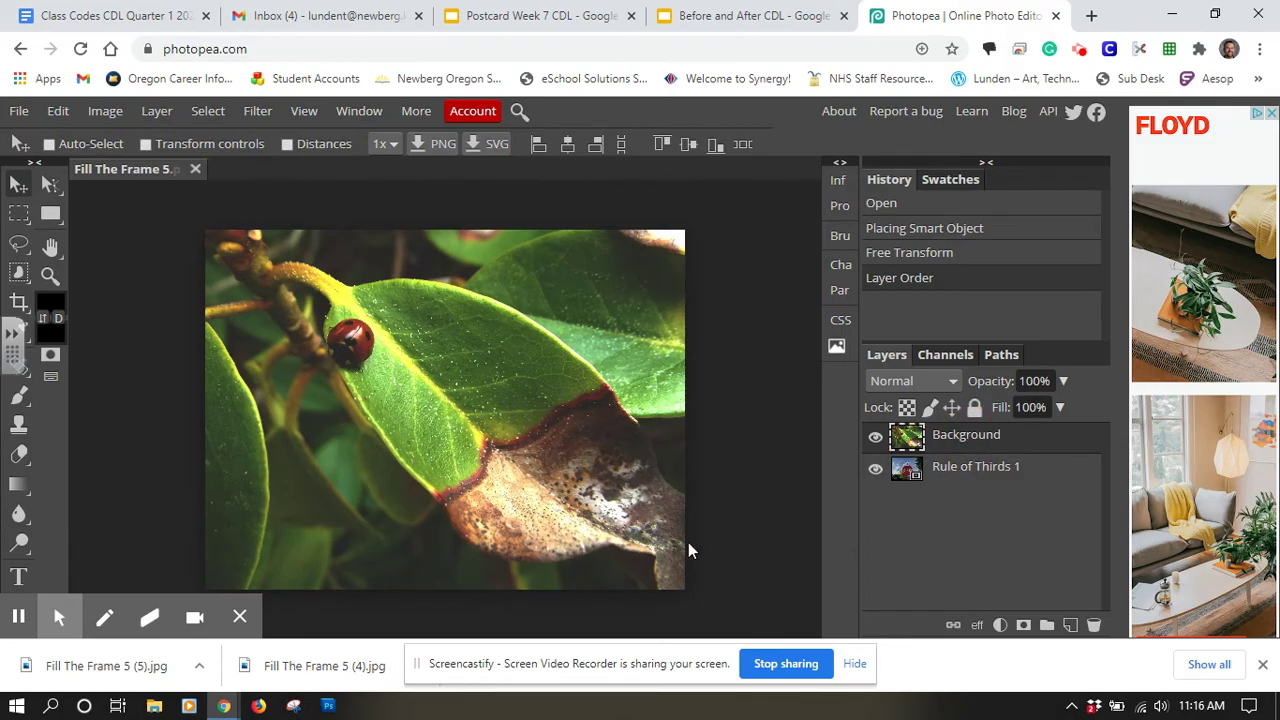
click(1024, 627)
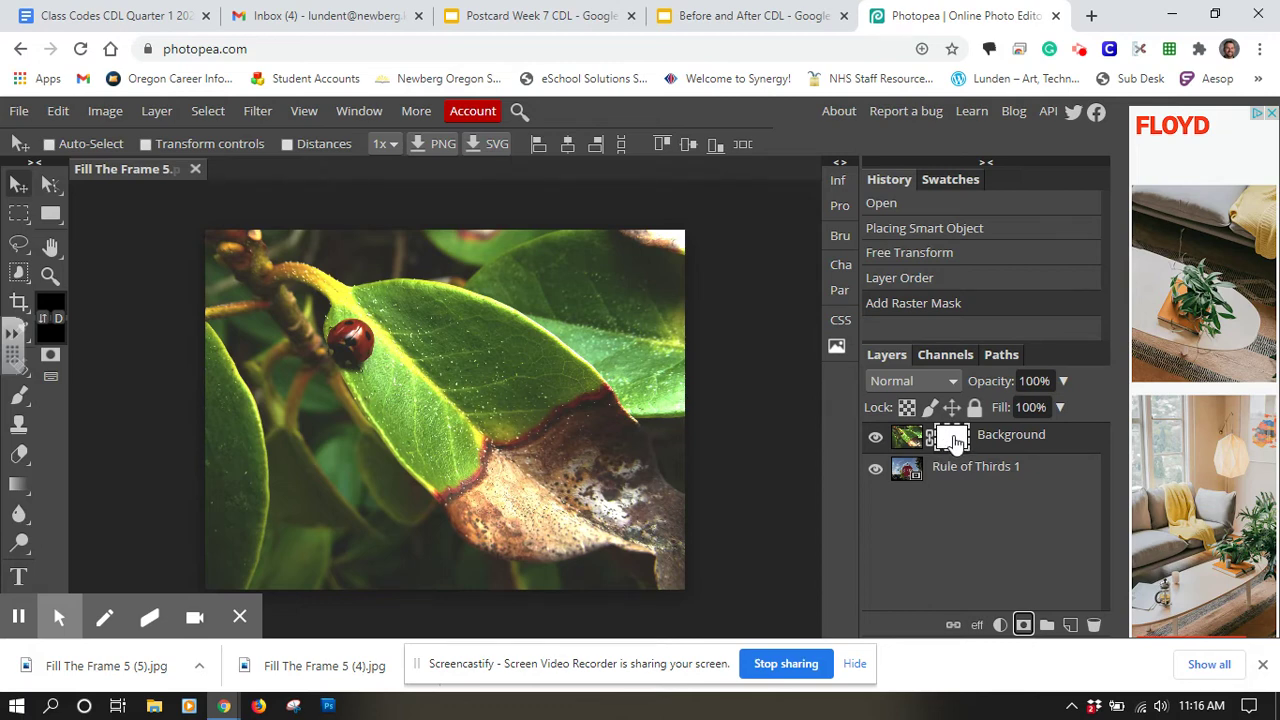
Set up the Brush tool with black as the foreground colour, a size of 361 px and a hardness of 44%
click(20, 398)
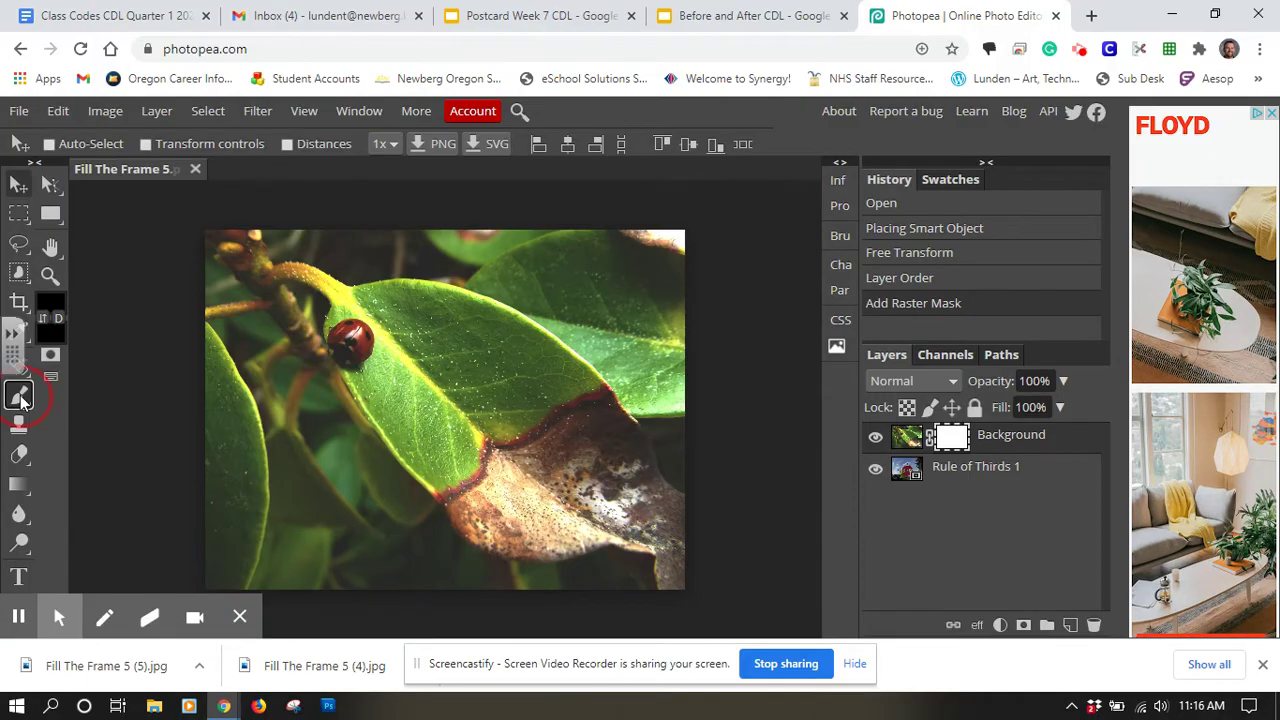
click(80, 399)
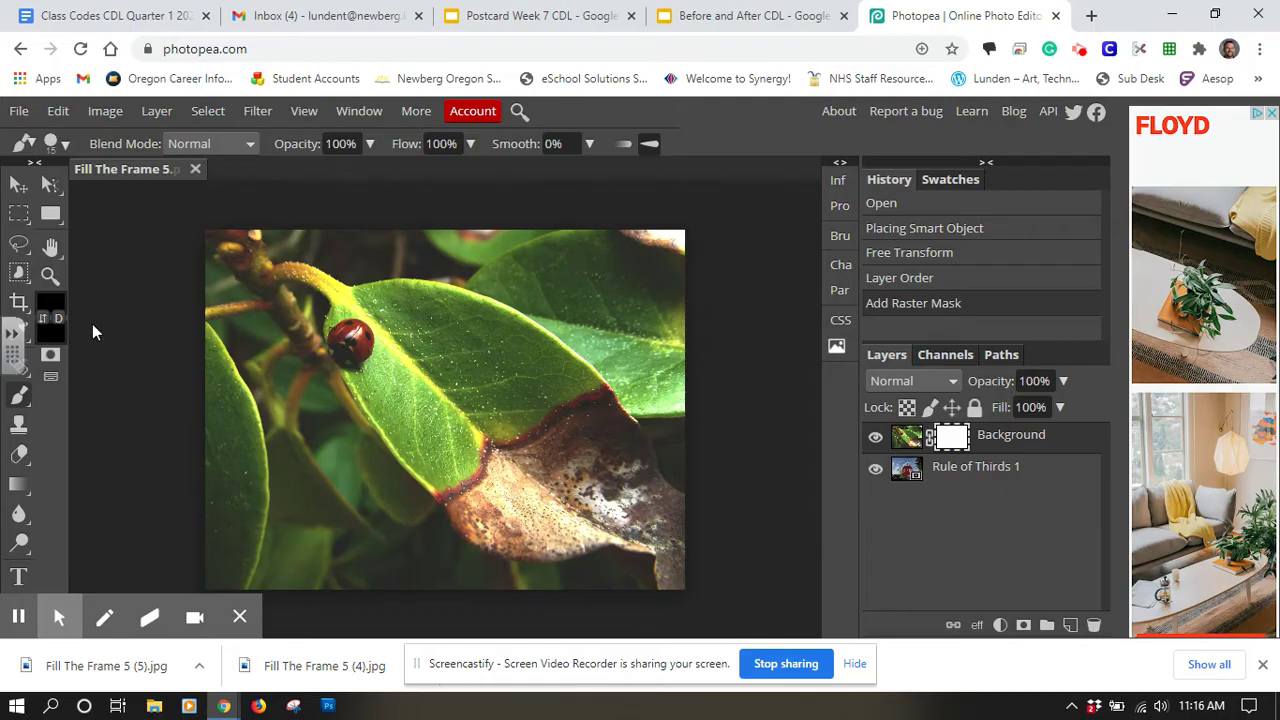
click(50, 308)
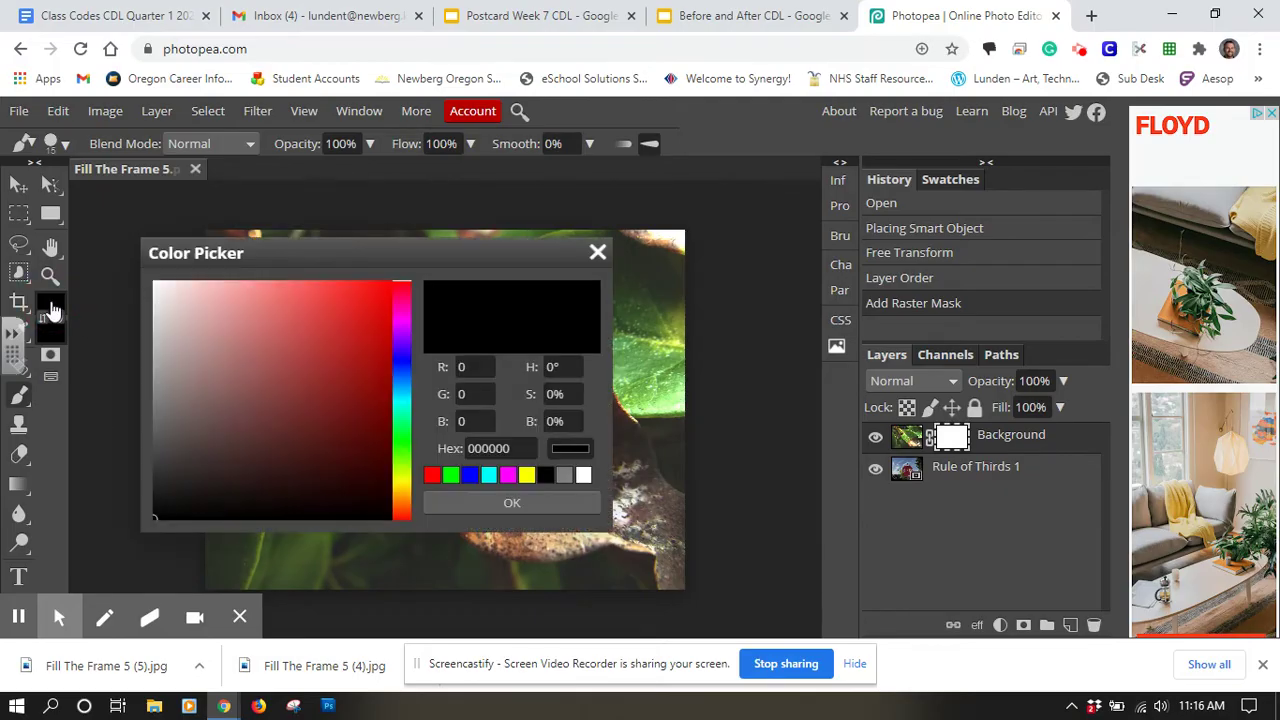
click(536, 505)
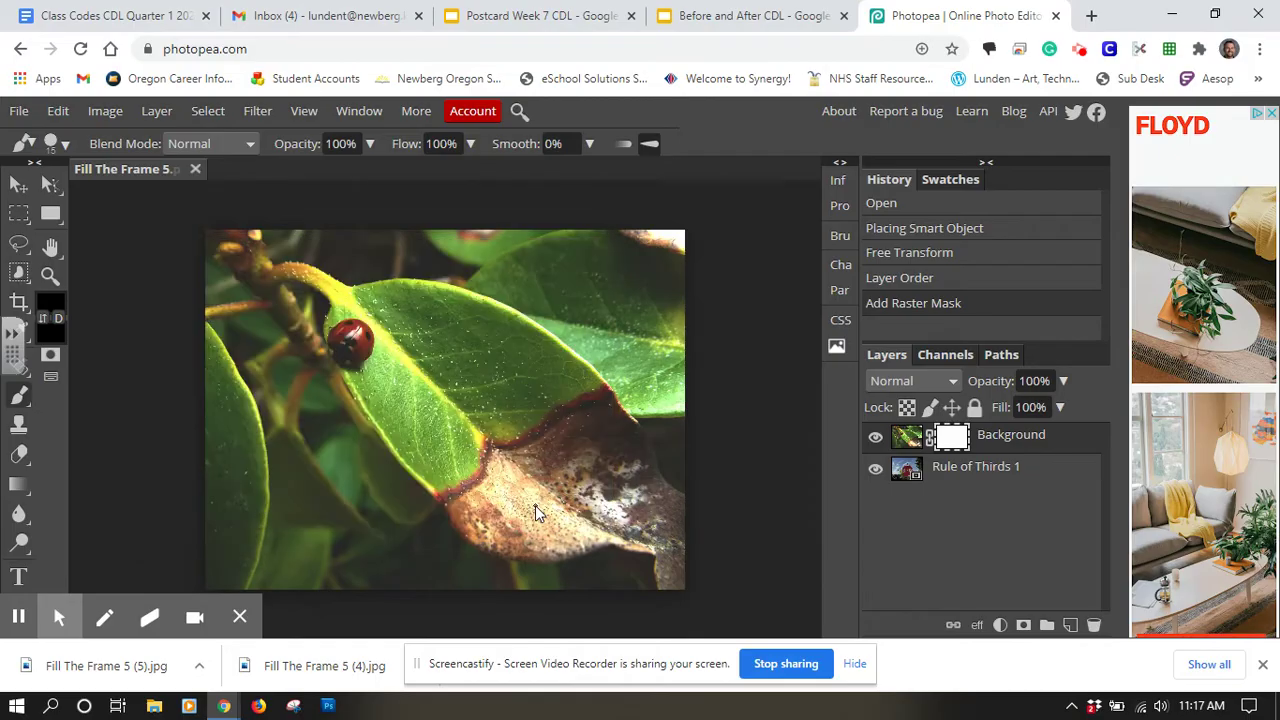
click(64, 144)
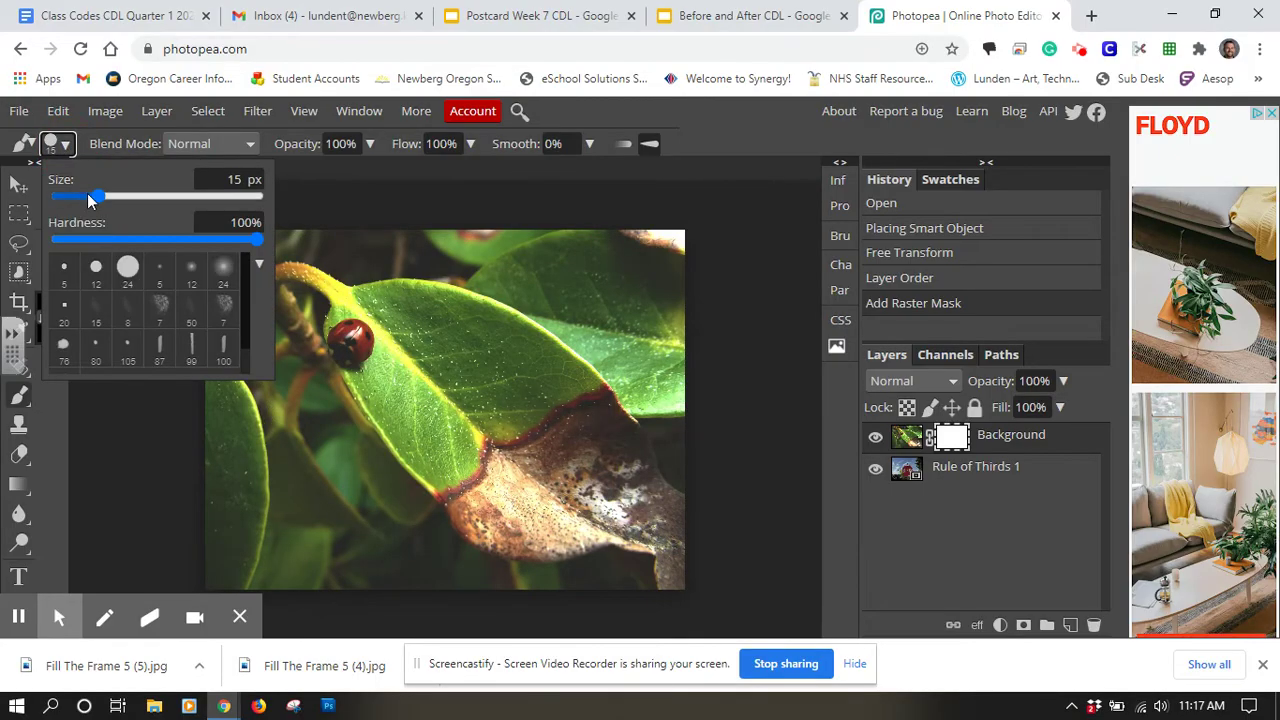
drag(96, 195, 136, 191)
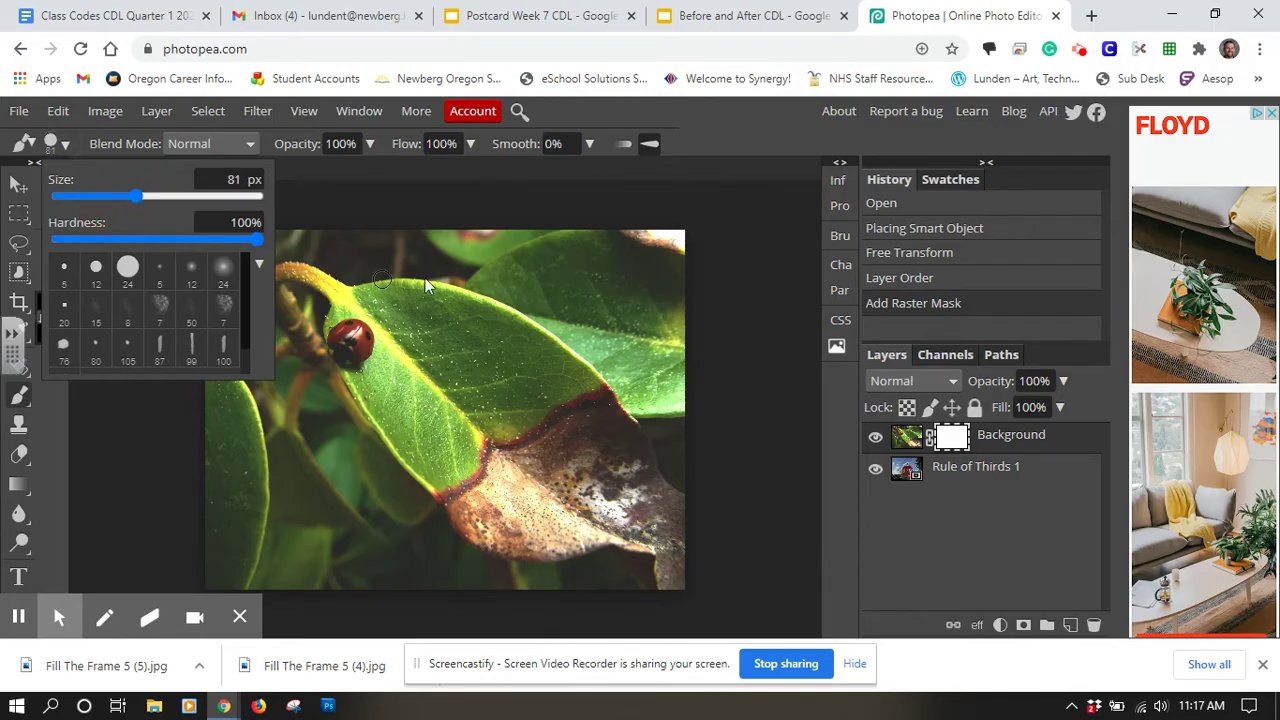
mouse_move(257, 240)
mouse_down()
mouse_move(132, 242)
mouse_move(146, 242)
mouse_up()
mouse_move(136, 195)
mouse_down()
mouse_move(208, 197)
mouse_move(194, 196)
mouse_up()
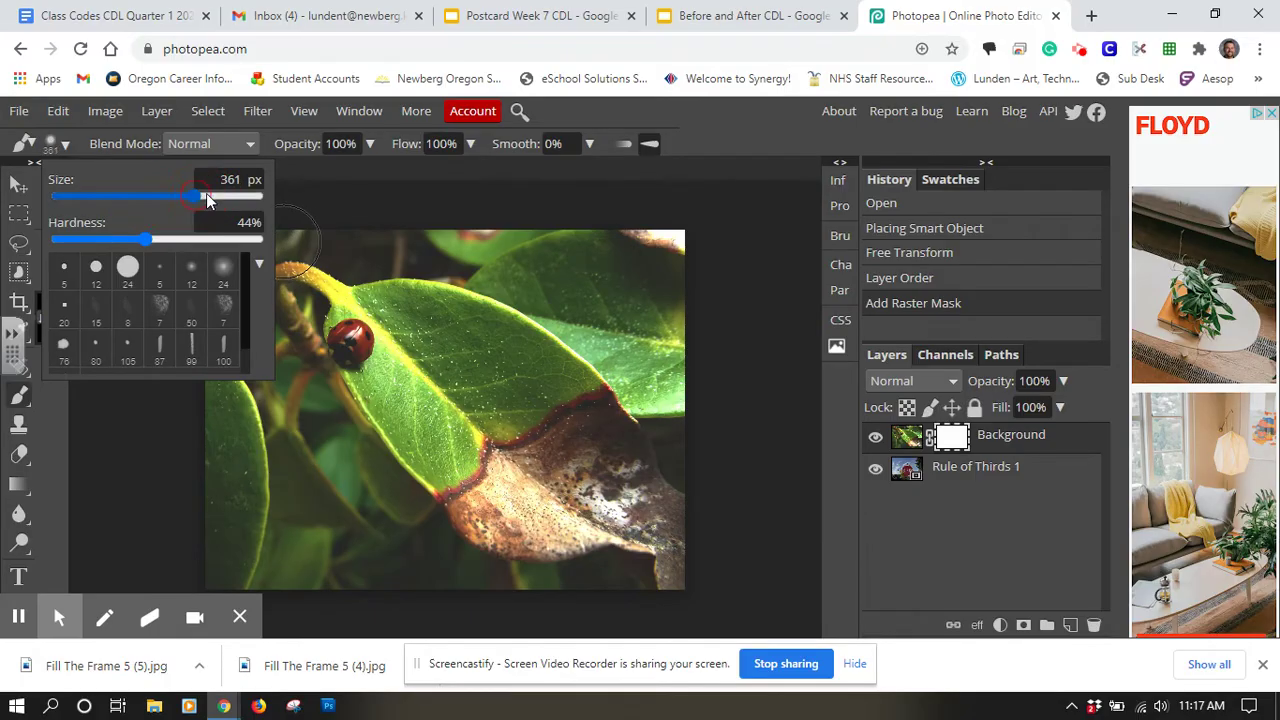
click(410, 185)
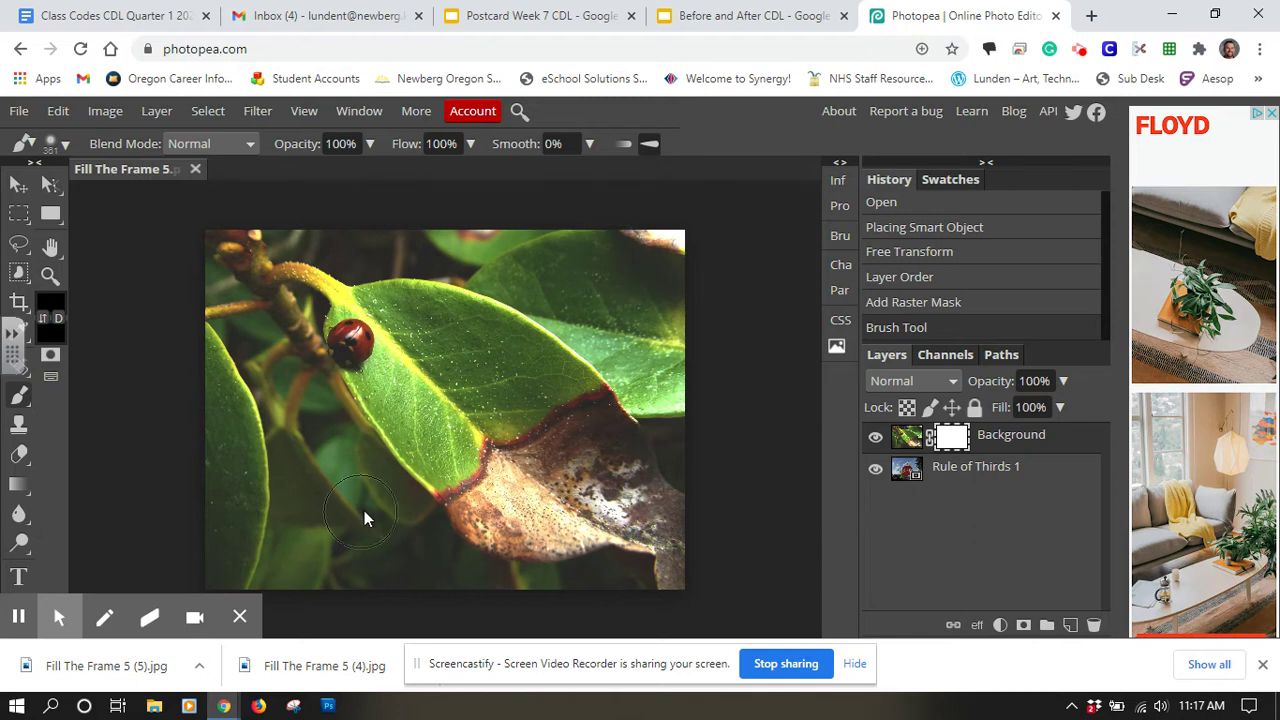
Paint black on the Background layer's mask all around the ladybug leaf, hiding everything except the leaf
mouse_move(384, 509)
mouse_down()
mouse_move(288, 387)
mouse_move(287, 320)
mouse_move(240, 305)
mouse_up()
mouse_move(222, 330)
mouse_down()
mouse_move(249, 440)
mouse_move(287, 468)
mouse_move(343, 564)
mouse_move(250, 545)
mouse_move(216, 489)
mouse_move(206, 423)
mouse_move(257, 486)
mouse_move(229, 557)
mouse_move(225, 520)
mouse_up()
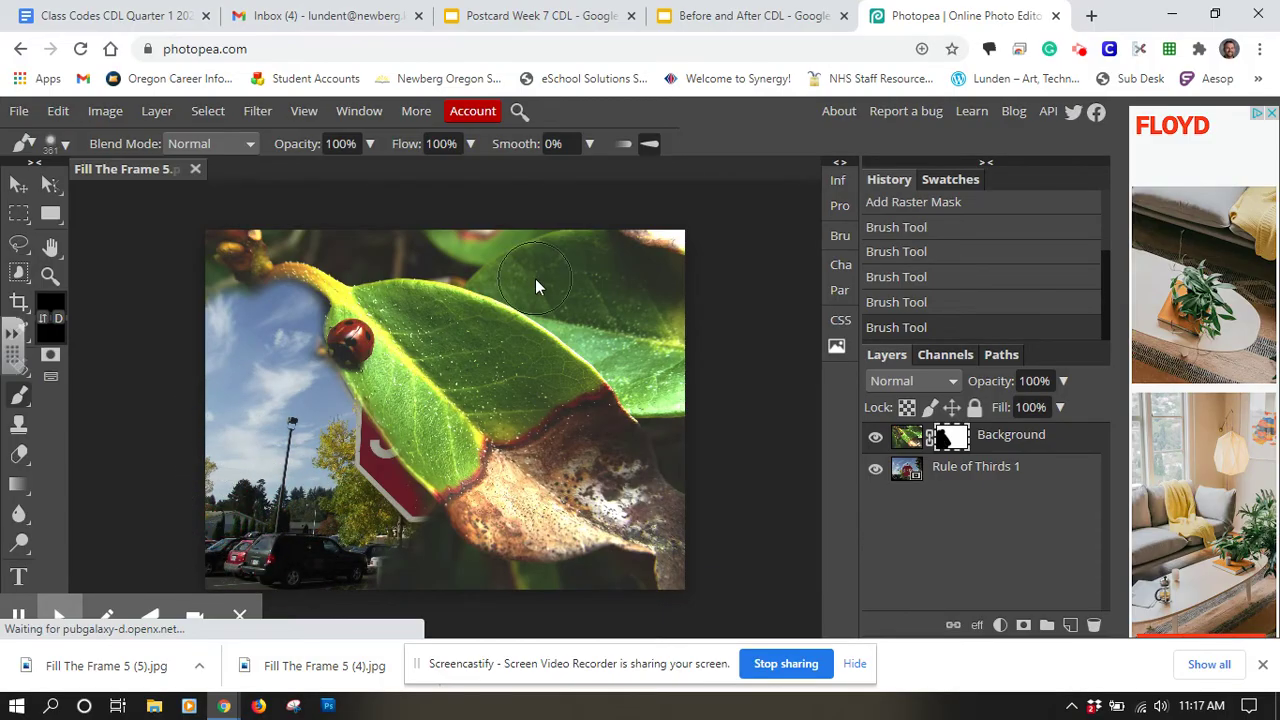
mouse_move(540, 289)
mouse_down()
mouse_move(655, 377)
mouse_move(699, 508)
mouse_up()
click(697, 513)
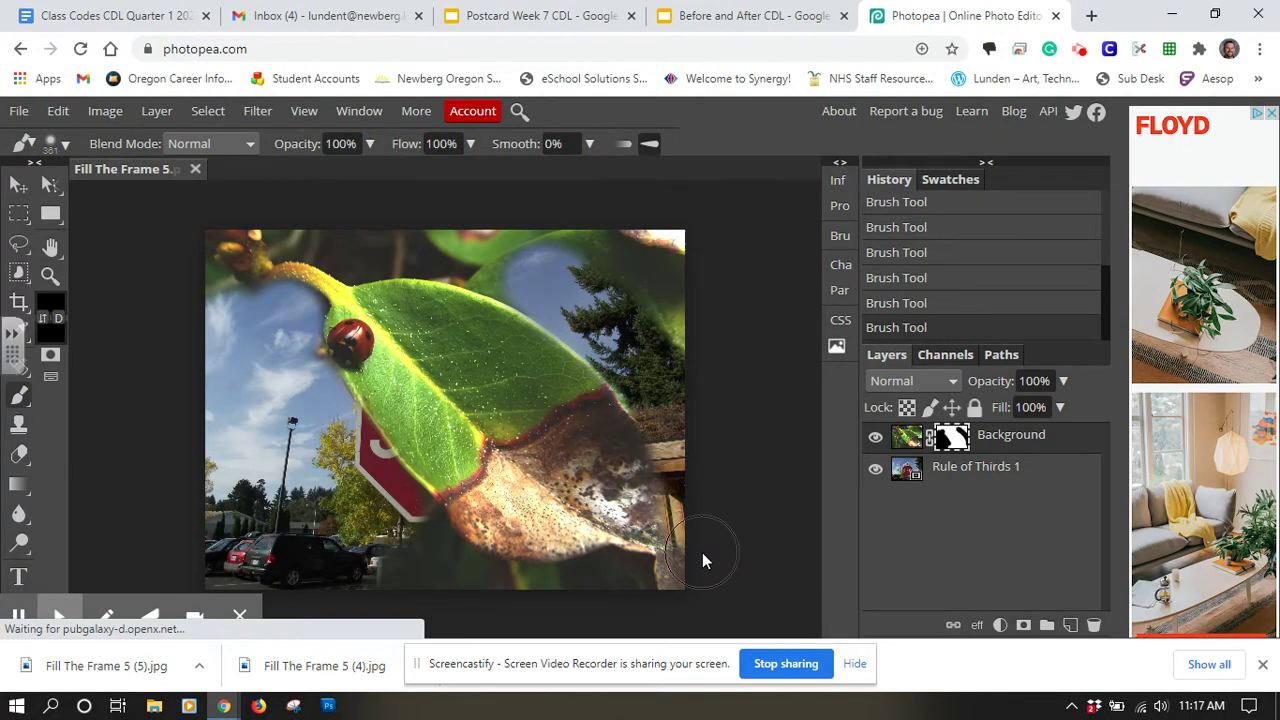
drag(665, 591, 549, 599)
click(615, 587)
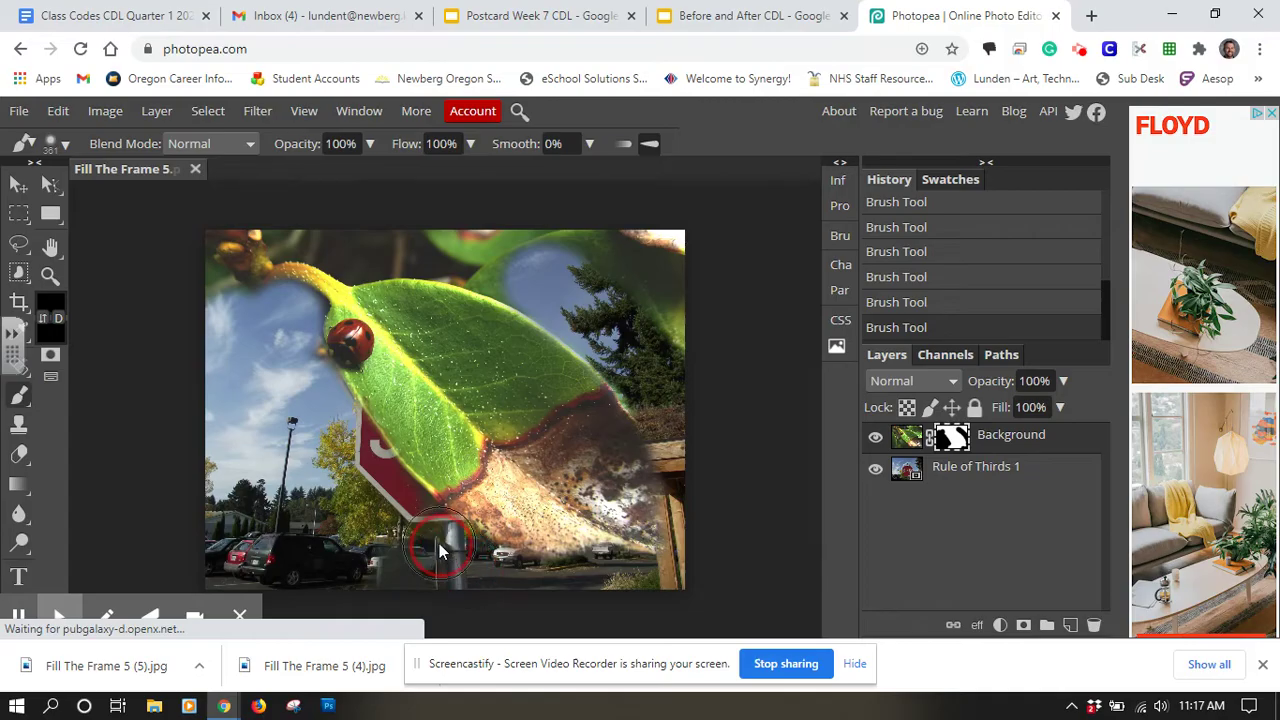
mouse_move(416, 541)
mouse_down()
mouse_move(383, 545)
mouse_move(425, 585)
mouse_move(358, 571)
mouse_move(240, 578)
mouse_move(203, 555)
mouse_move(194, 349)
mouse_move(224, 288)
mouse_up()
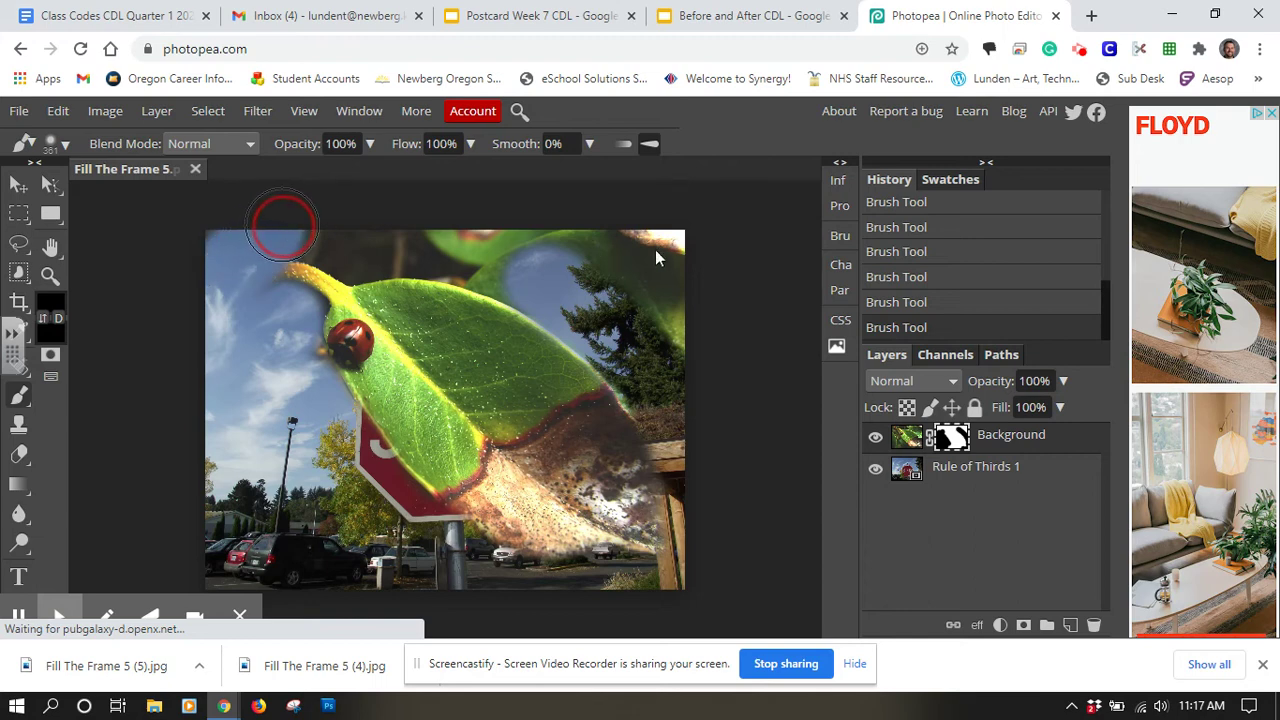
mouse_move(688, 338)
mouse_down()
mouse_move(621, 282)
mouse_move(417, 242)
mouse_up()
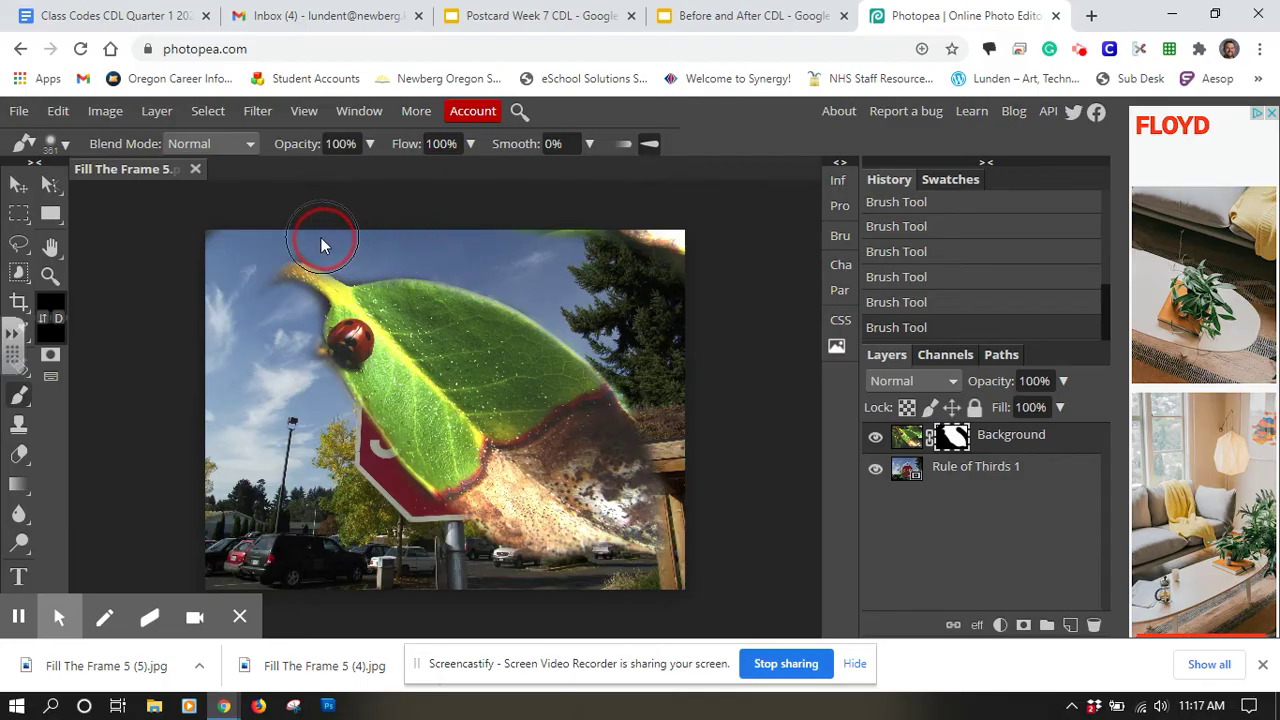
drag(263, 234, 197, 238)
mouse_move(523, 214)
mouse_down()
mouse_move(683, 262)
mouse_move(709, 438)
mouse_move(688, 588)
mouse_up()
mouse_move(251, 343)
mouse_down()
mouse_move(243, 314)
mouse_move(300, 357)
mouse_up()
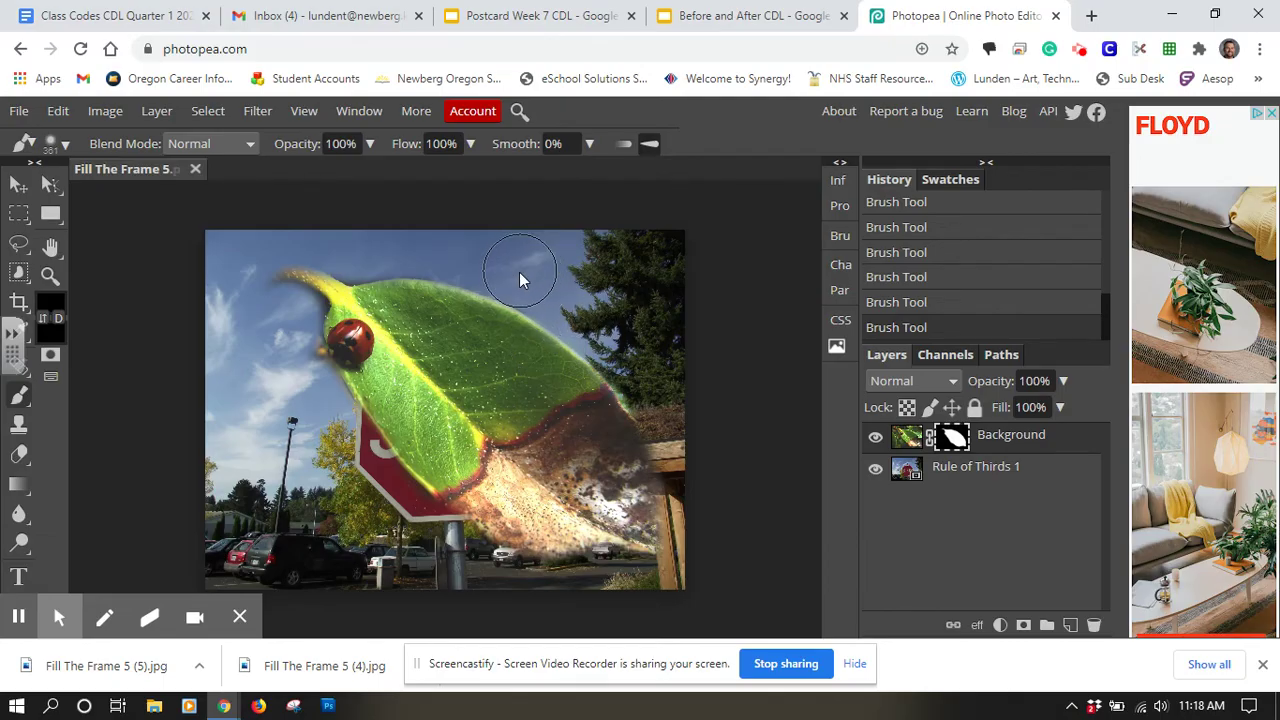
Move the masked leaf slightly left and down, and scale it to 39.26% with Free Transform into the photo's lower-left corner
click(19, 190)
drag(385, 356, 366, 383)
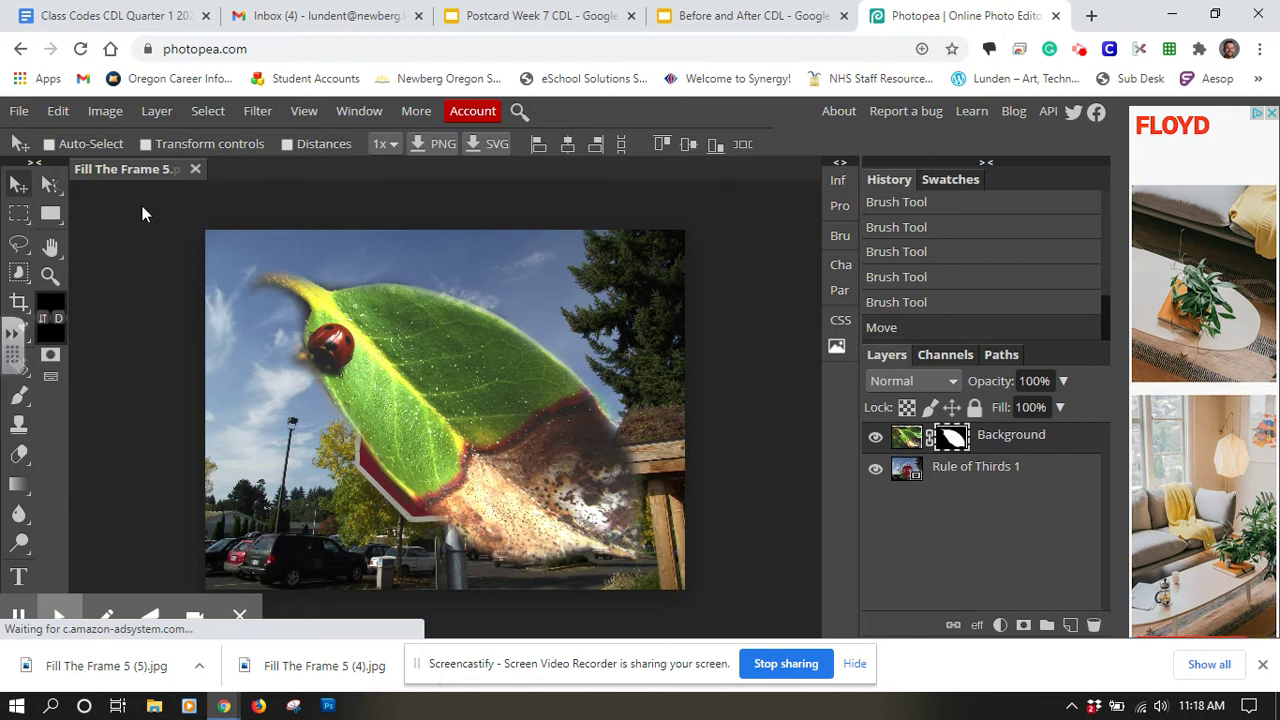
click(57, 112)
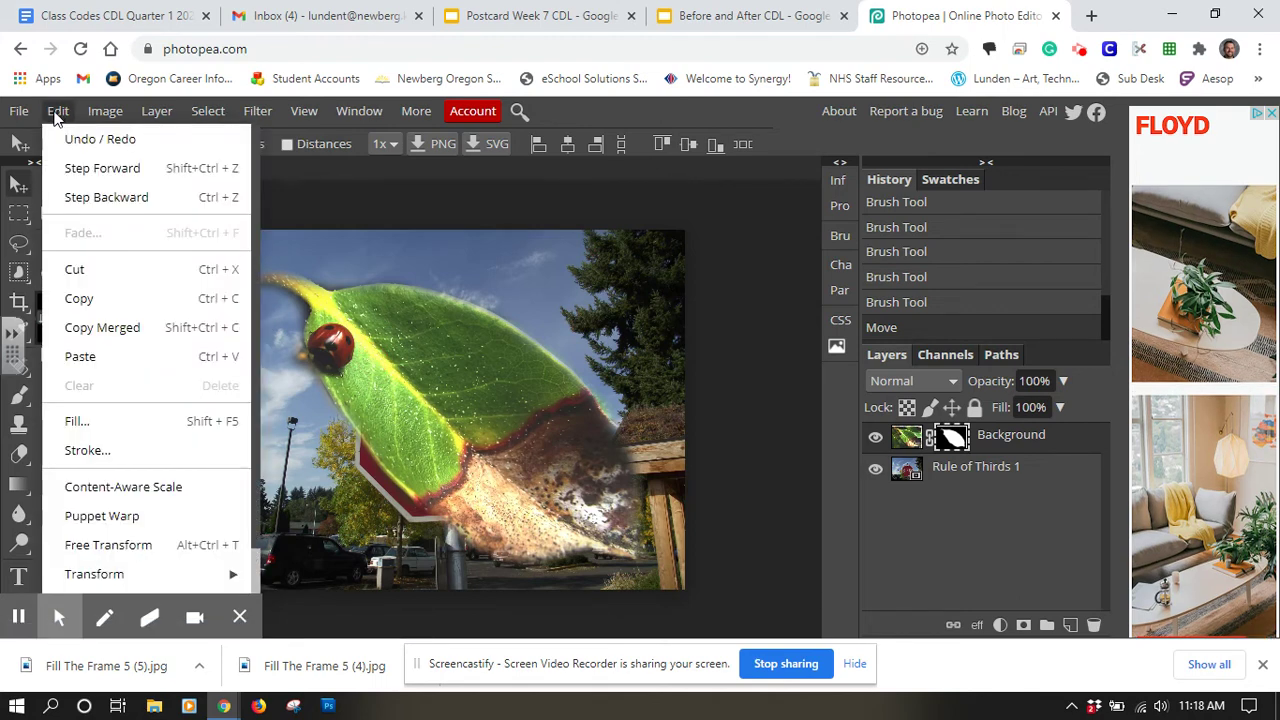
click(143, 549)
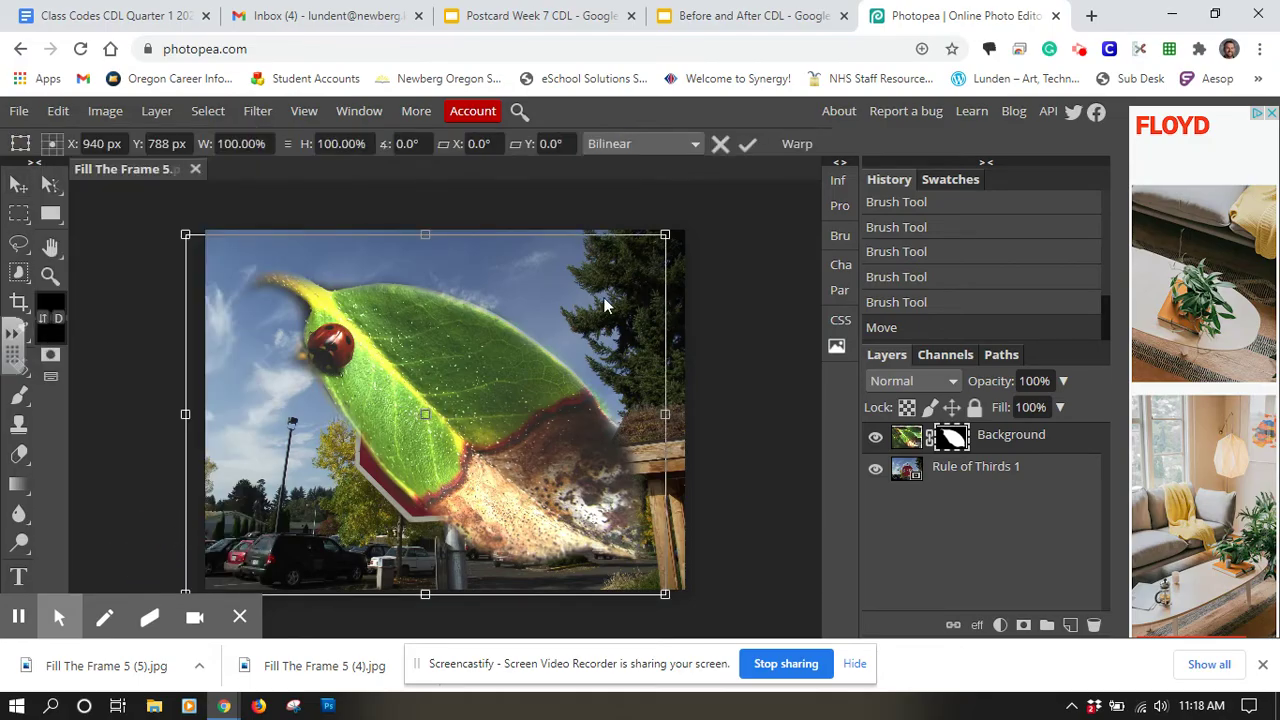
drag(664, 234, 422, 261)
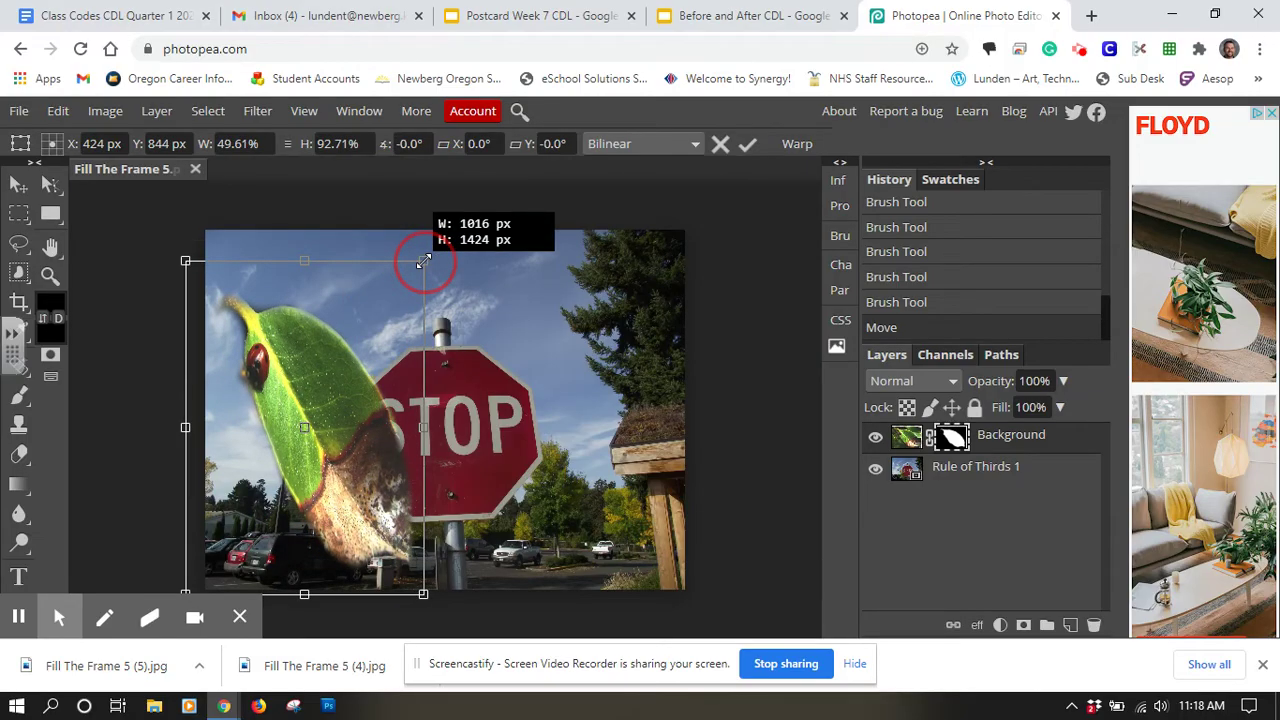
drag(424, 261, 376, 422)
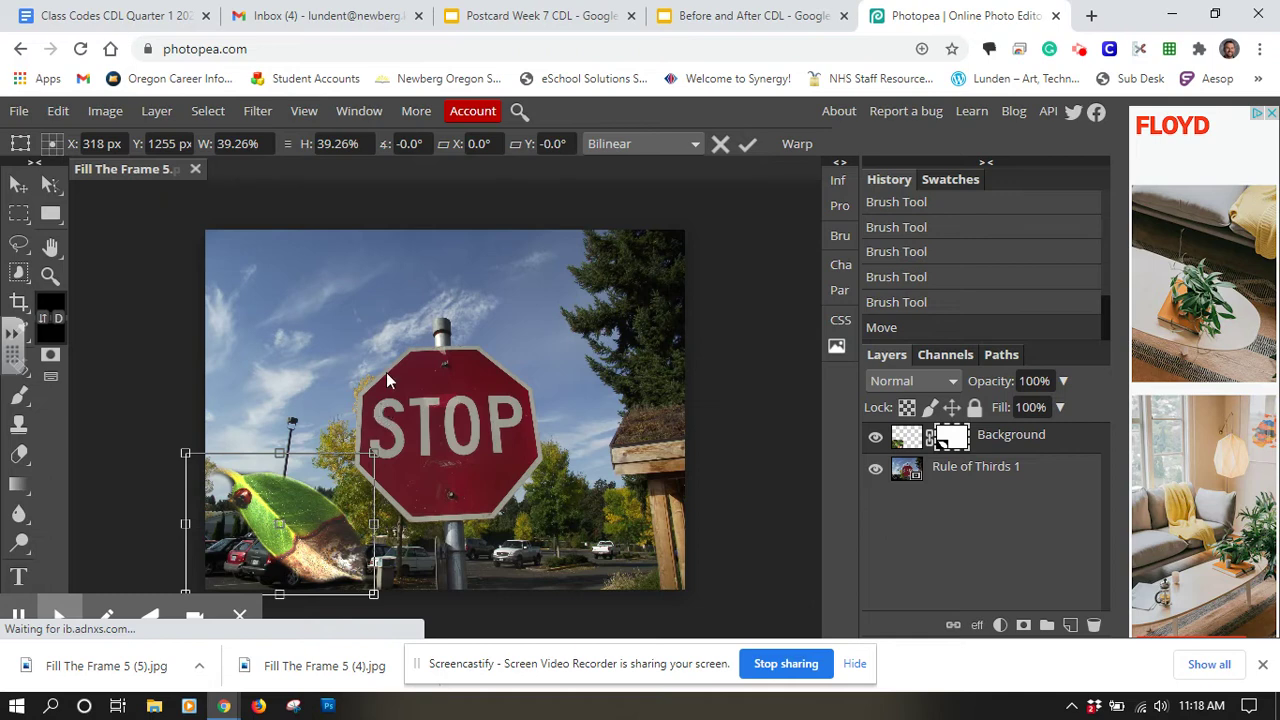
key(Return)
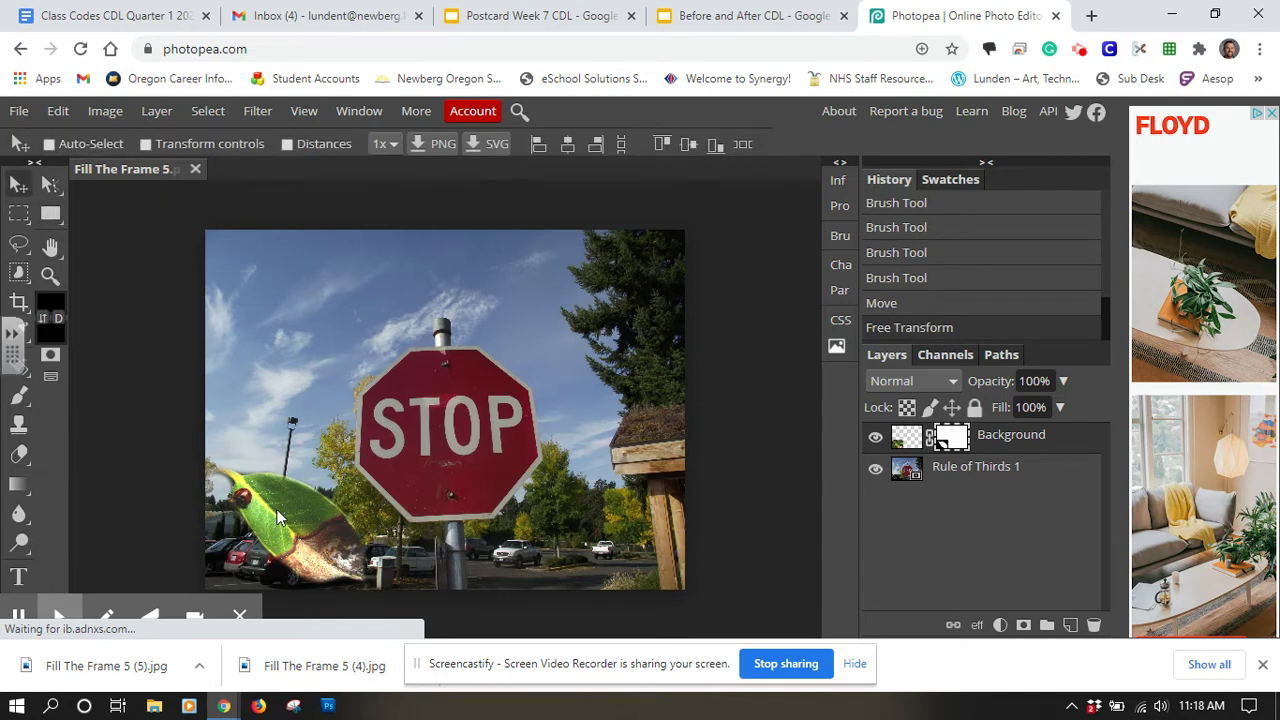
Move the masked leaf onto the stop sign's upper-right corner, and place a duplicate of its layer over the sign's upper-left side
drag(281, 533, 504, 382)
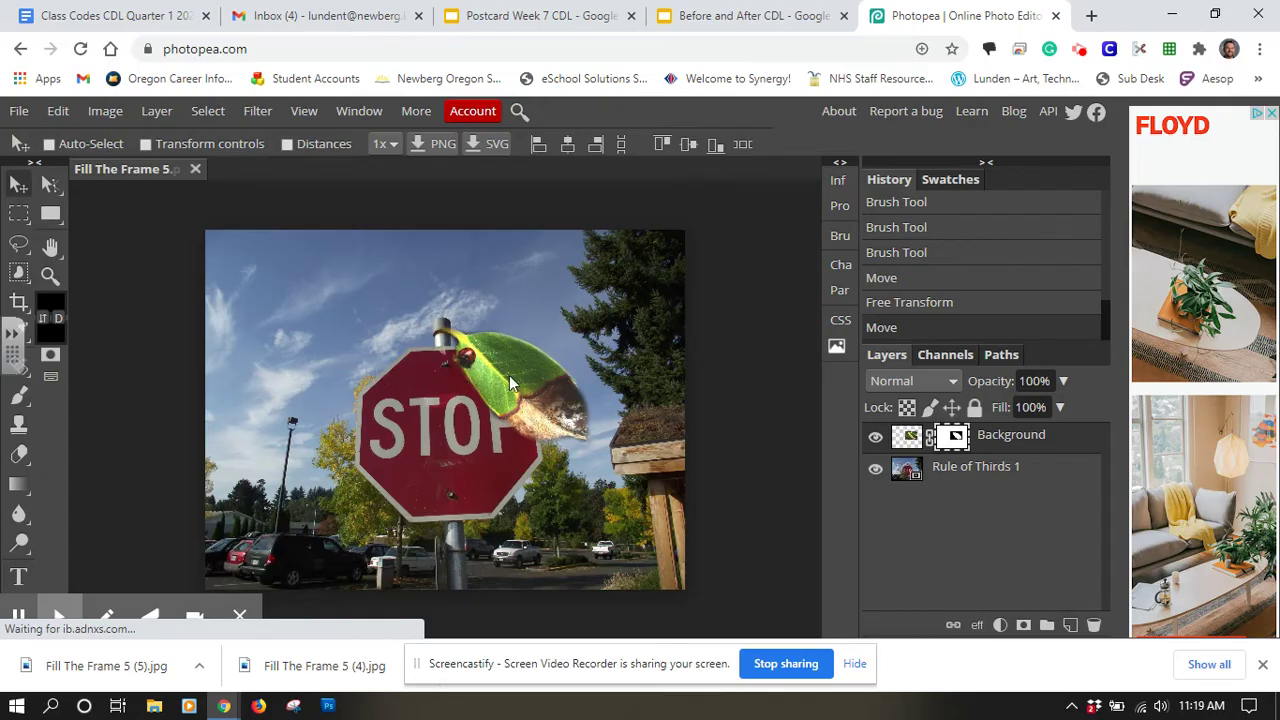
right_click(1010, 441)
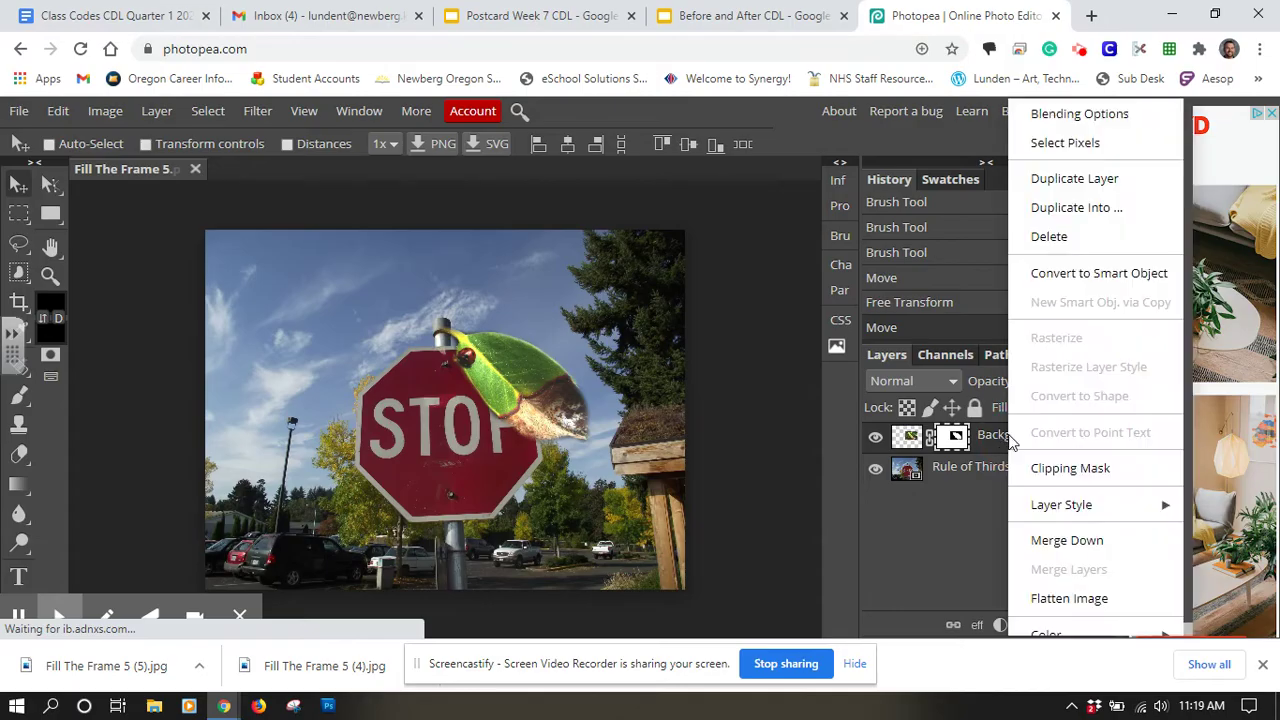
click(1090, 180)
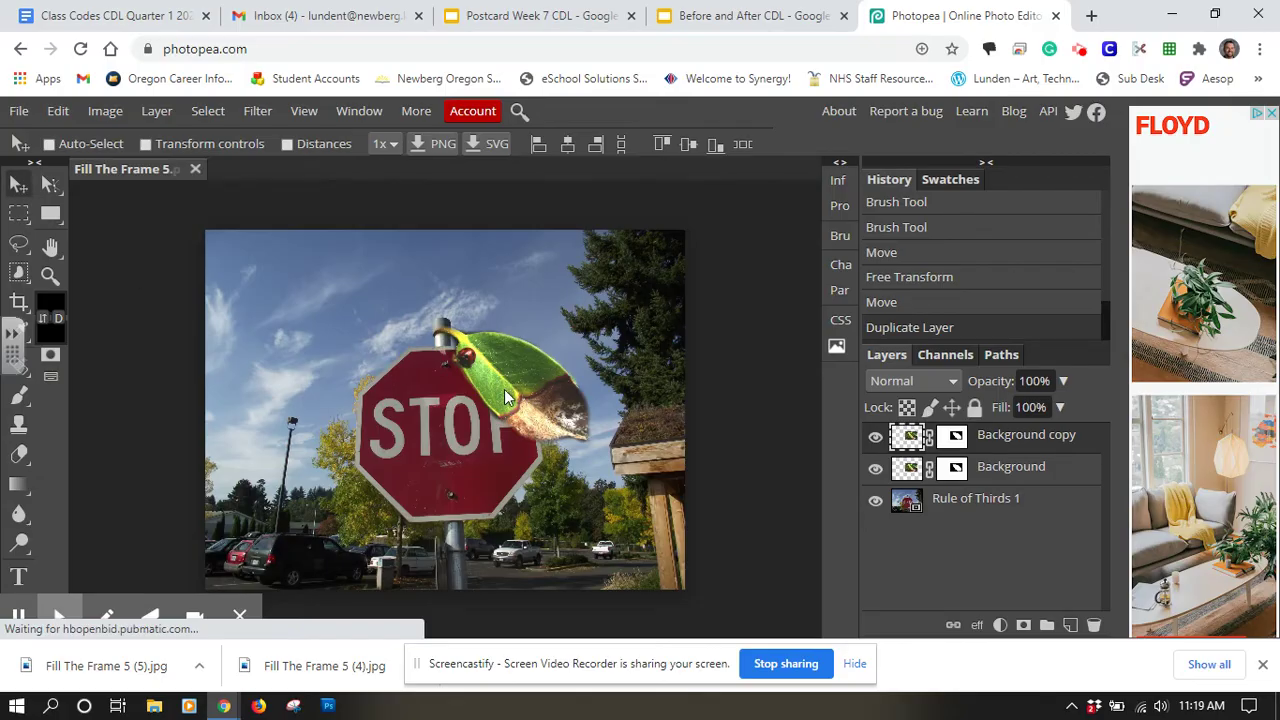
drag(505, 397, 332, 388)
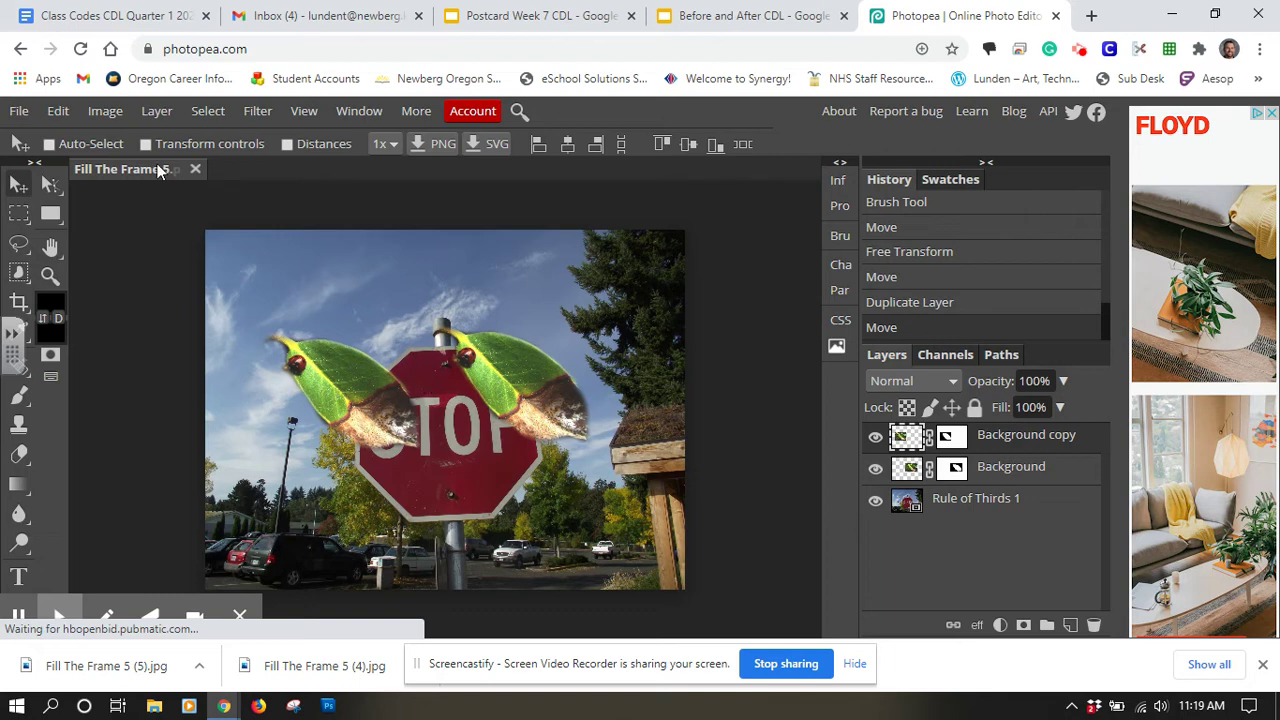
Try flipping the whole image horizontally, and undo that flip
click(106, 114)
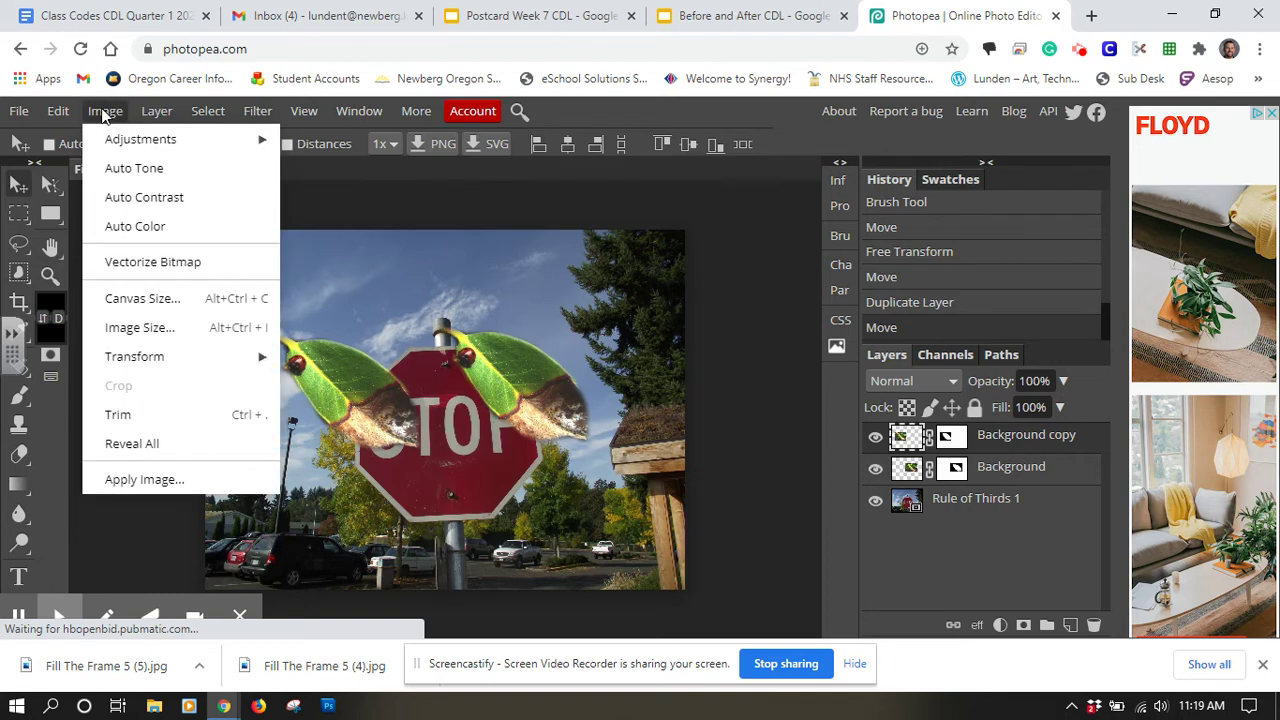
mouse_move(186, 360)
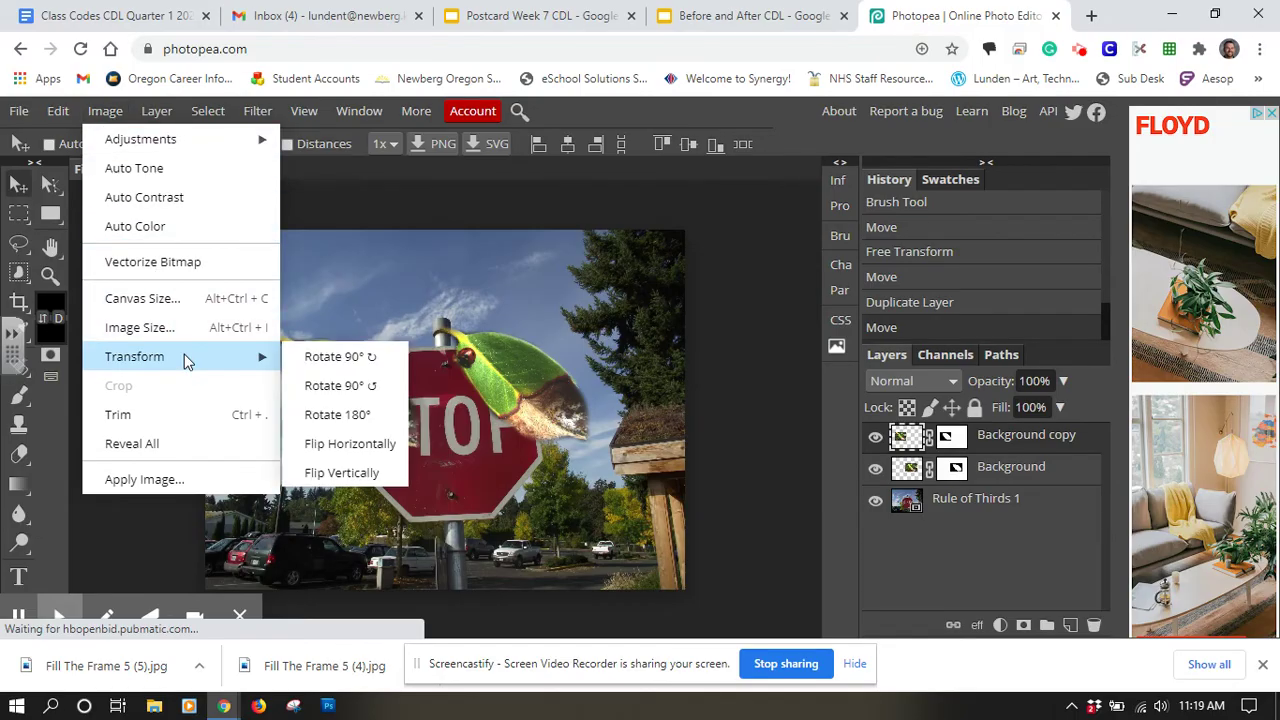
click(370, 447)
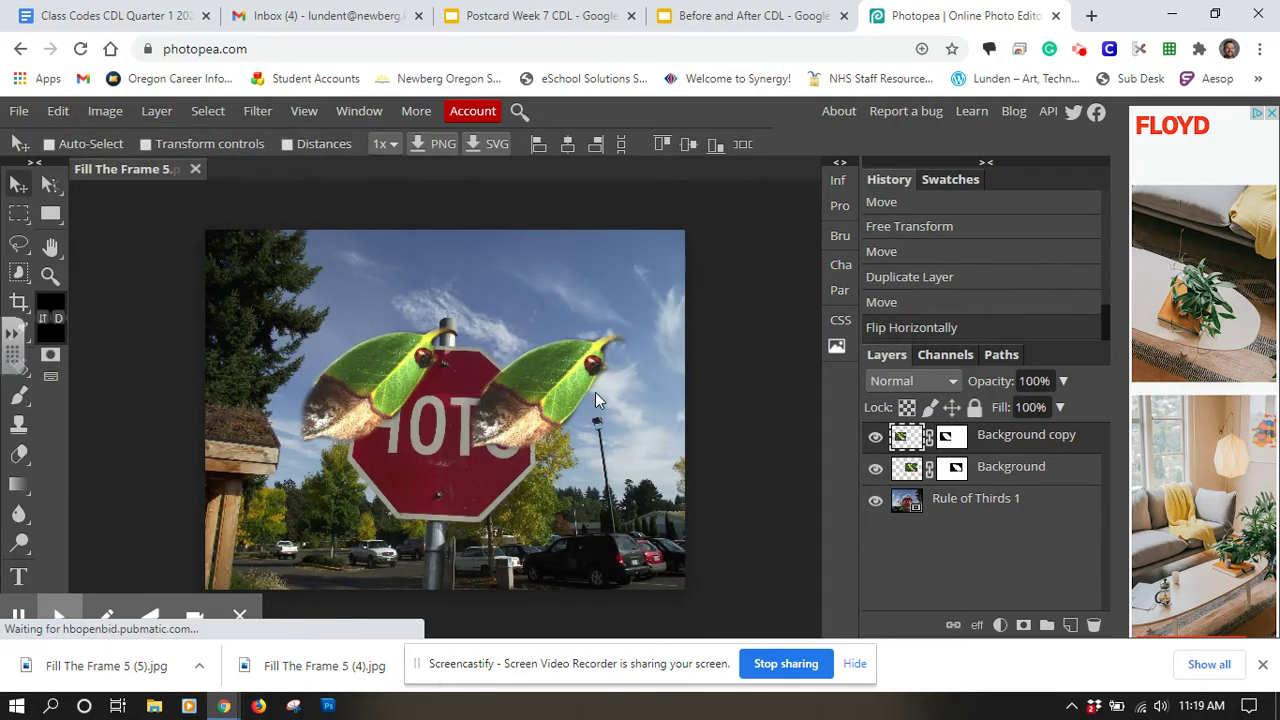
key(ctrl+z)
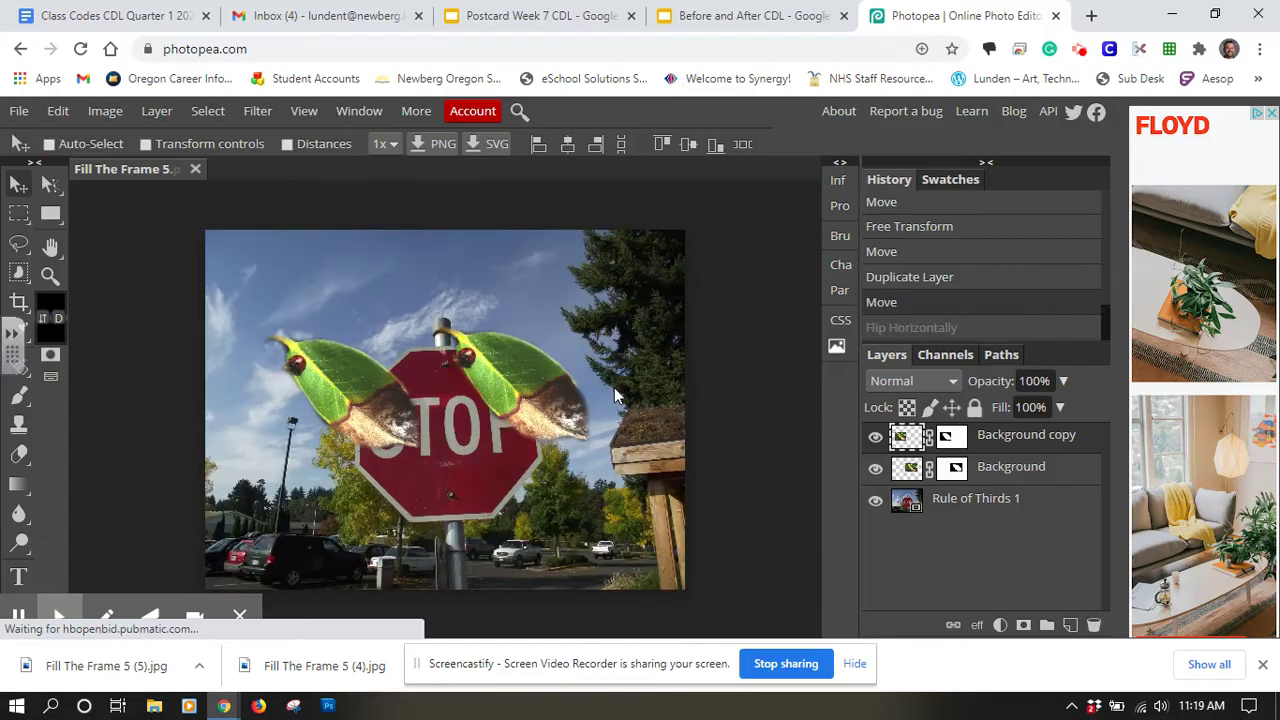
click(97, 112)
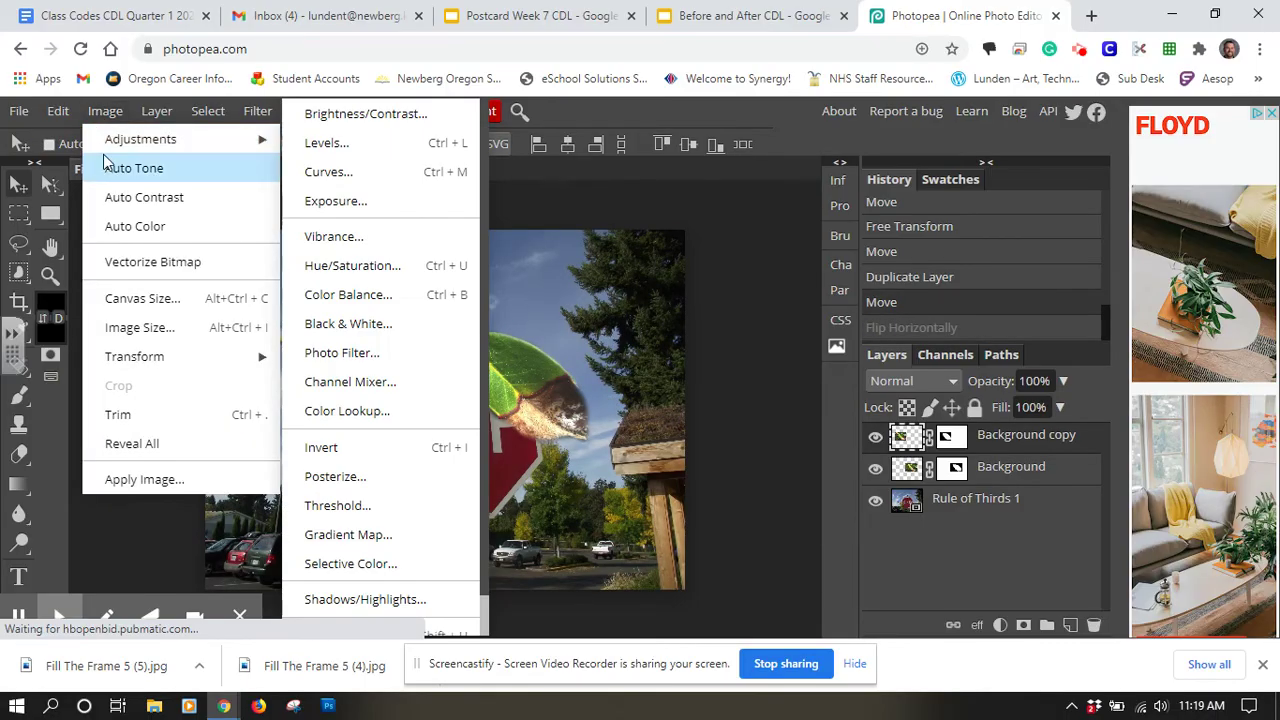
mouse_move(220, 365)
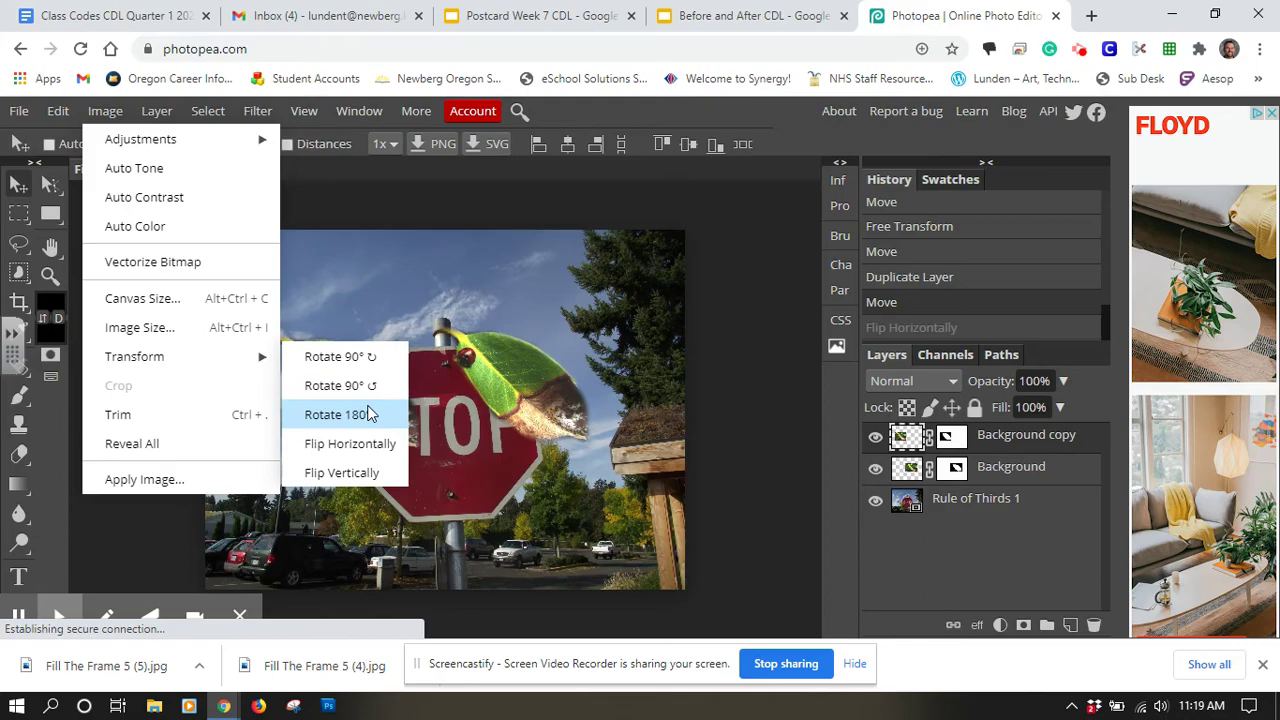
Flip only the Background copy layer horizontally and move it right so the two leaves mirror each other atop the stop sign
click(66, 114)
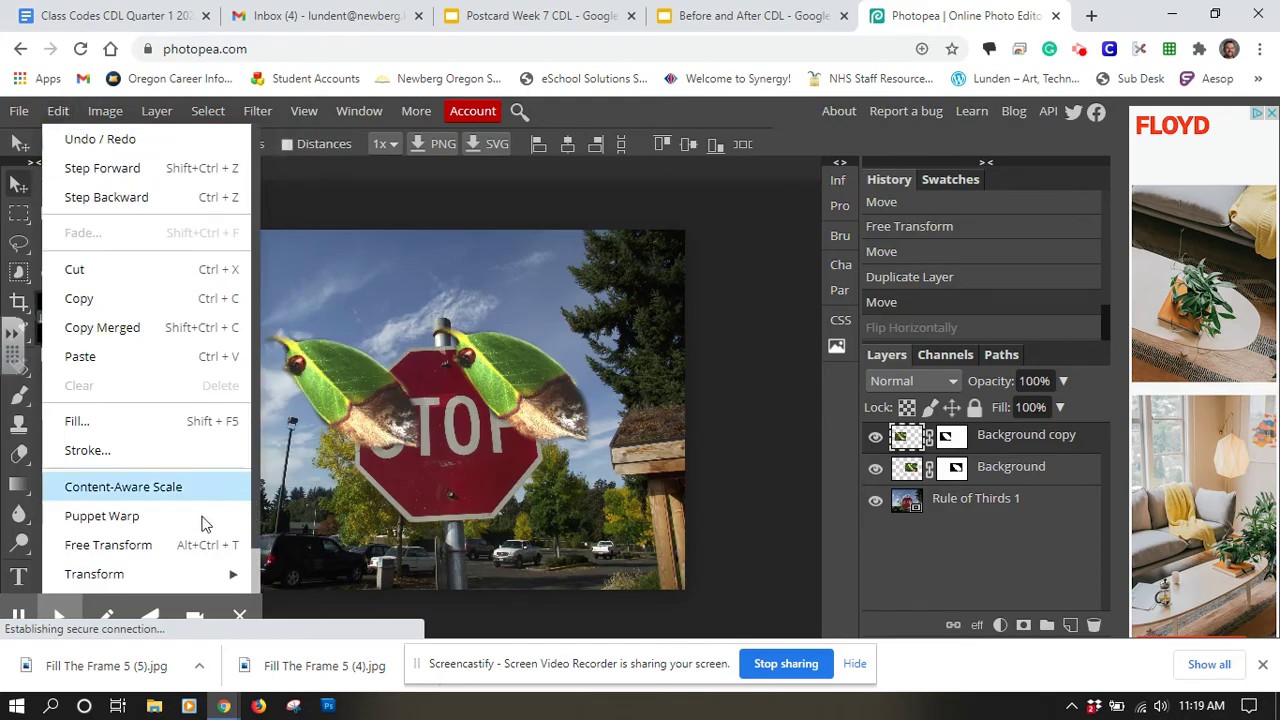
mouse_move(218, 582)
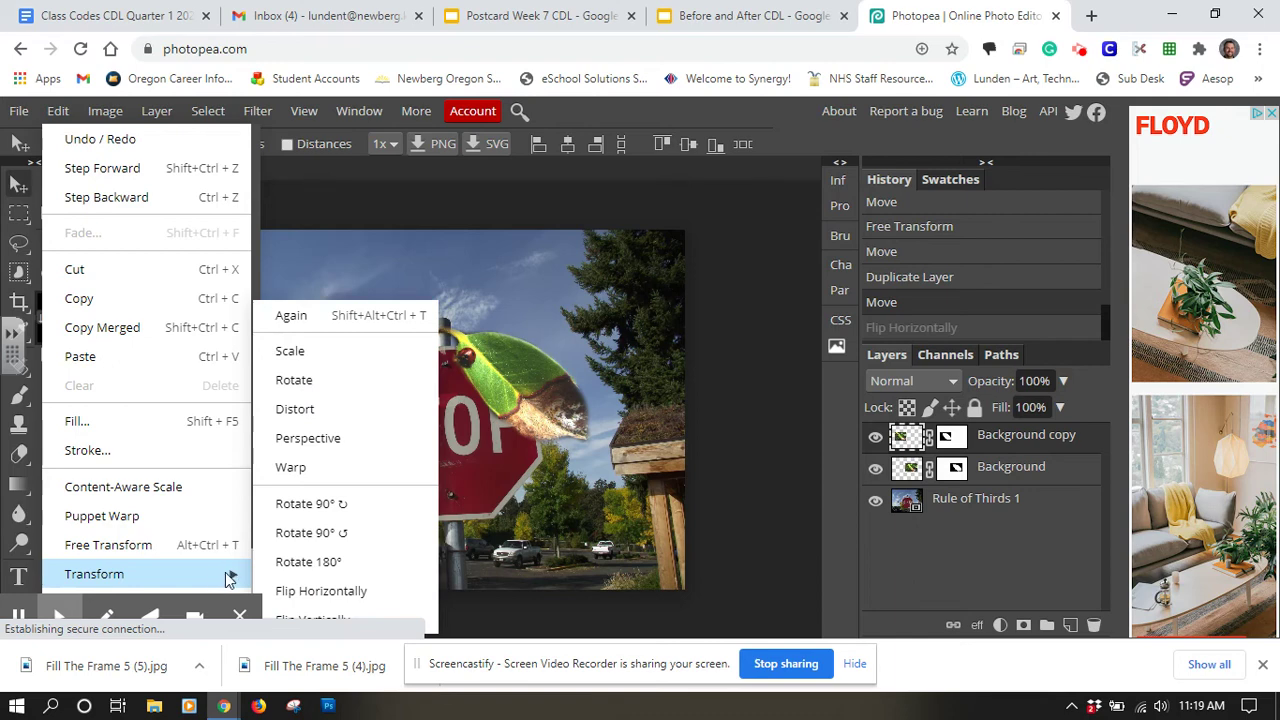
click(320, 598)
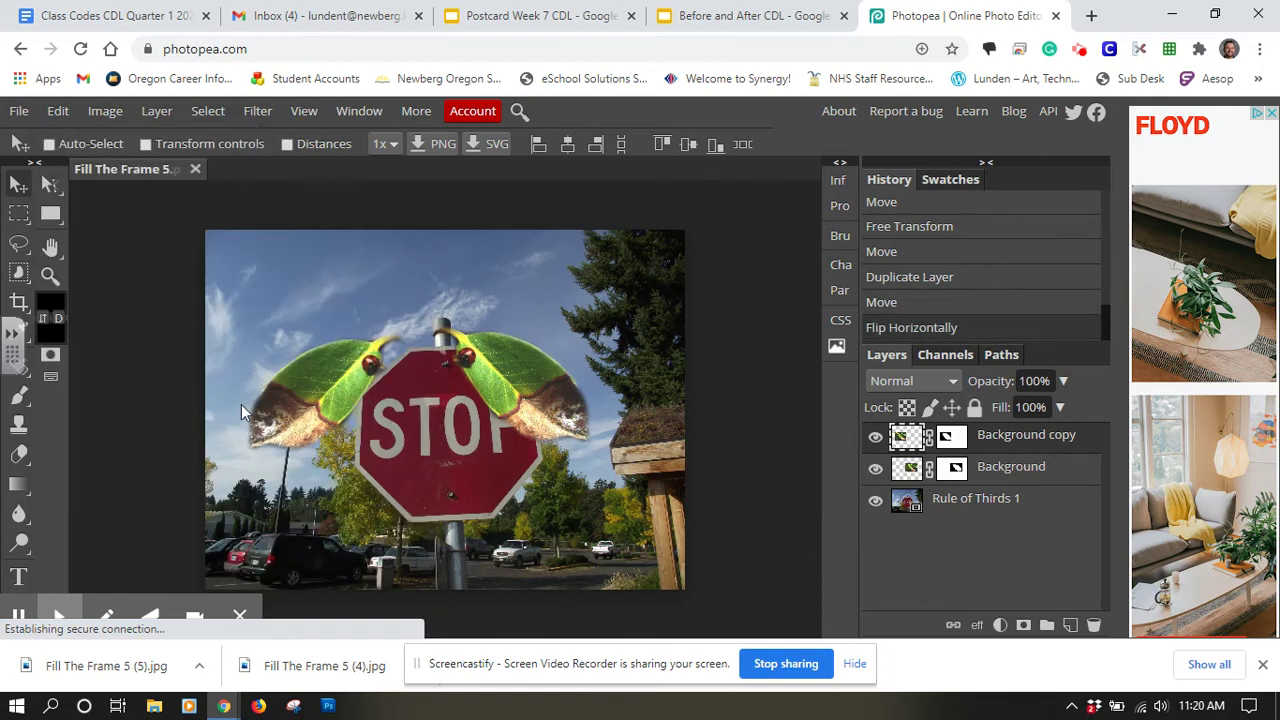
click(58, 115)
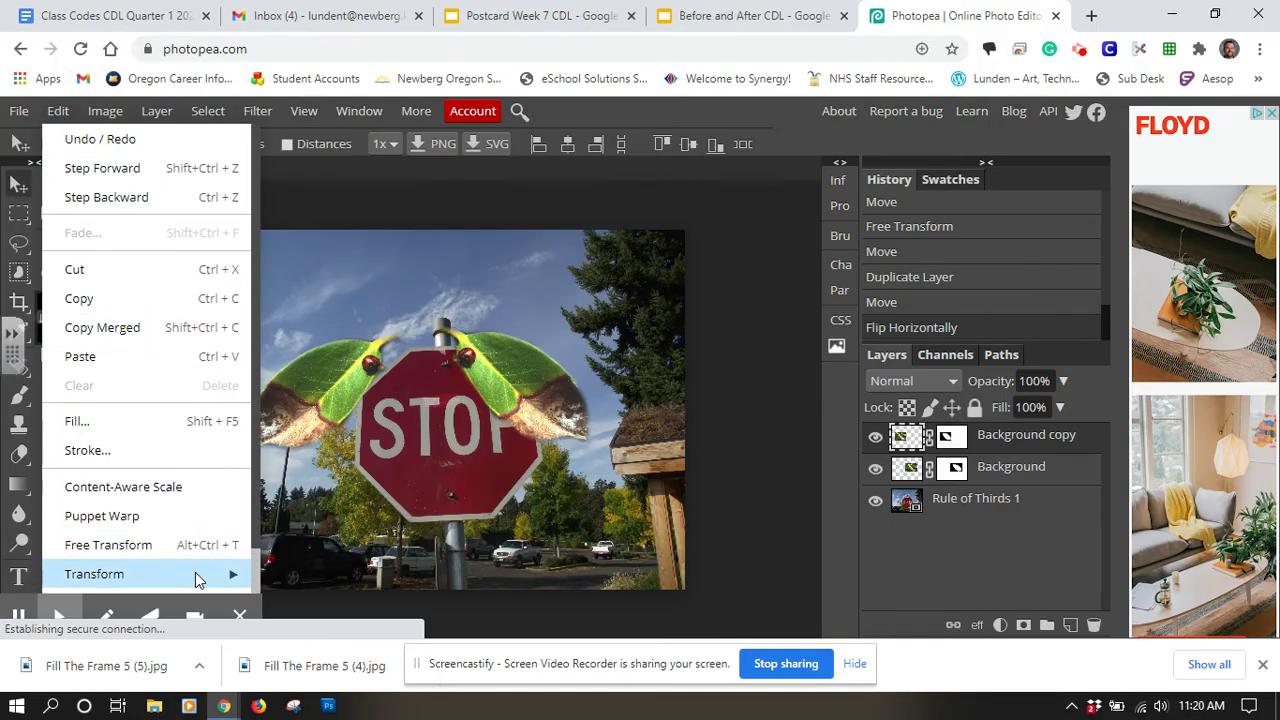
mouse_move(205, 577)
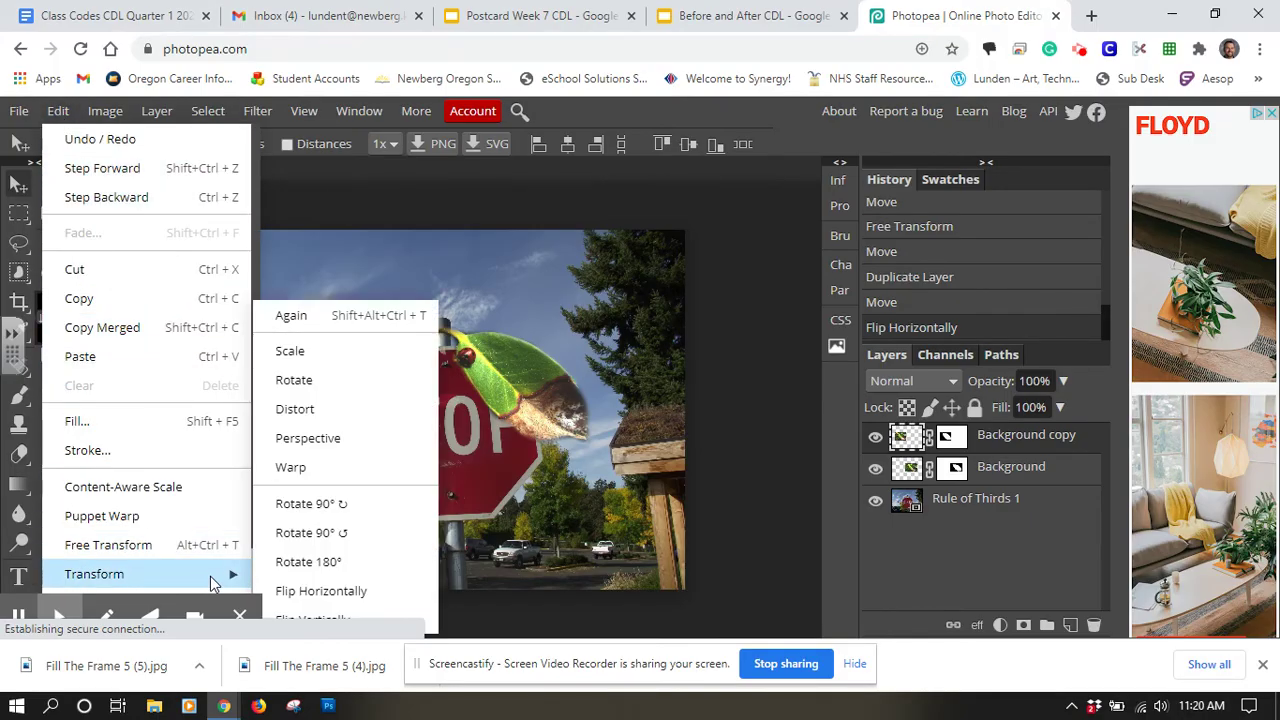
click(345, 588)
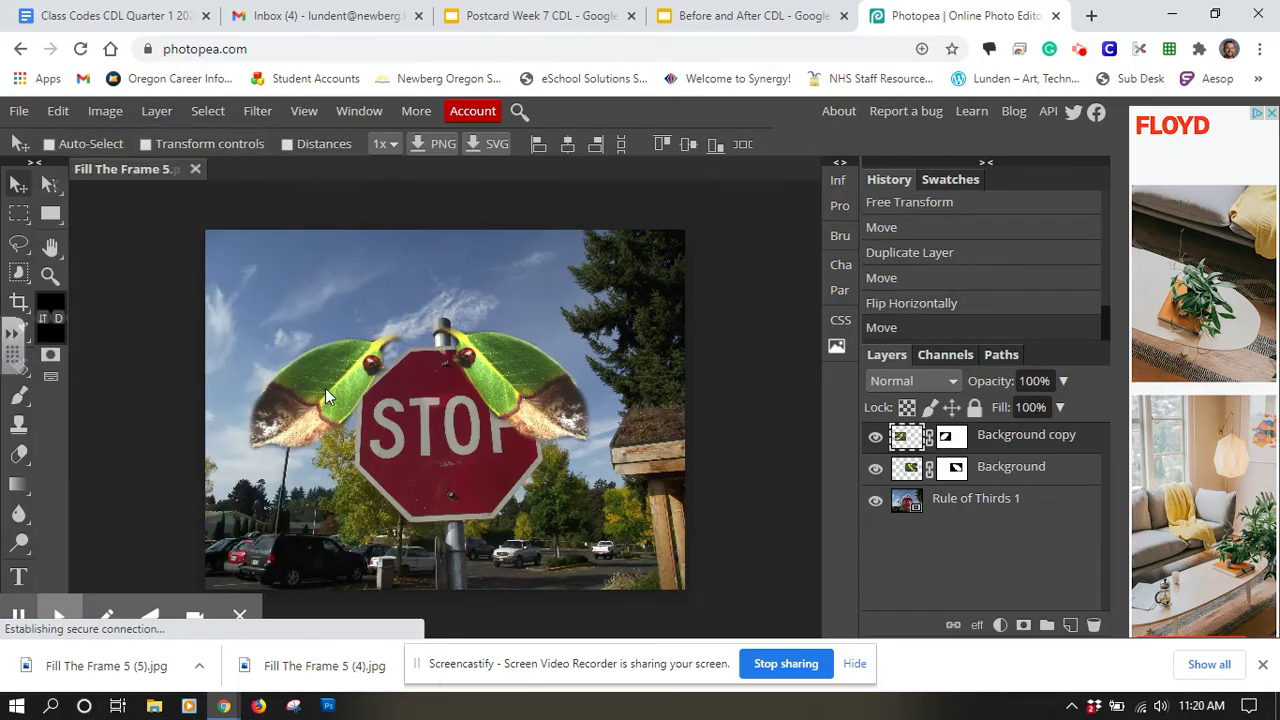
drag(326, 395, 369, 380)
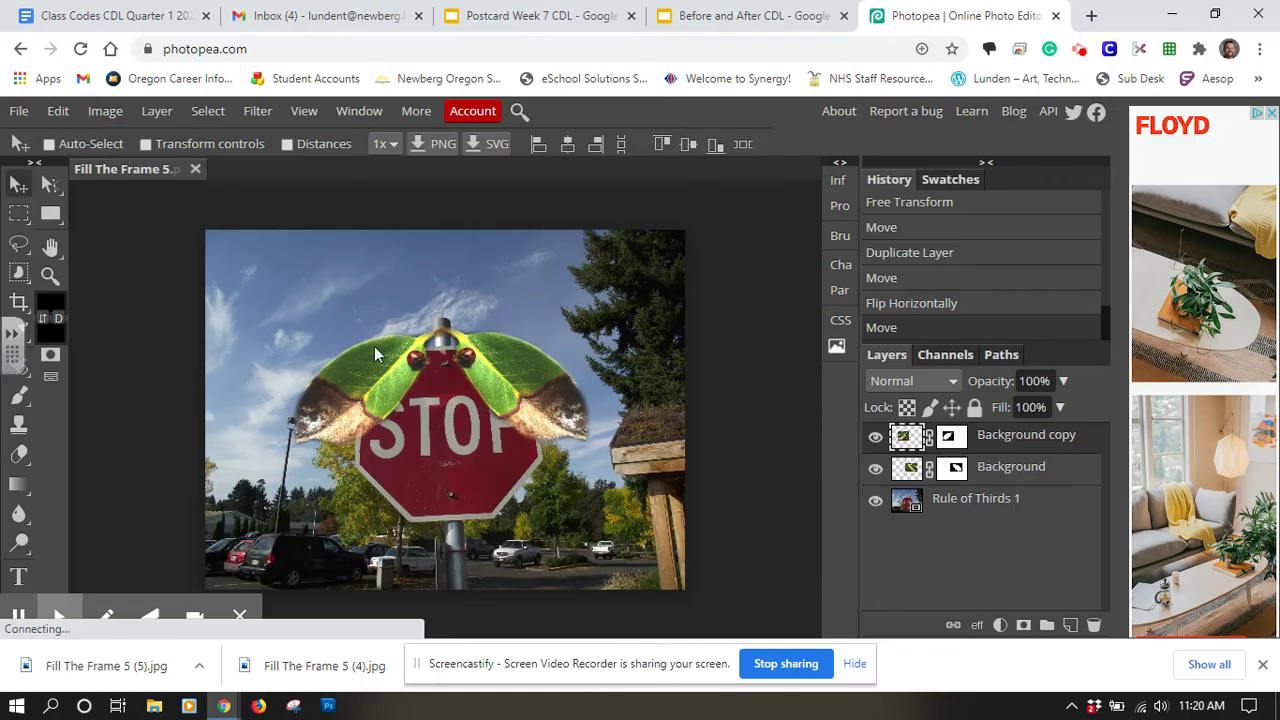
Export the finished composite as a 2048 × 1536 px JPG at 70% quality
click(18, 112)
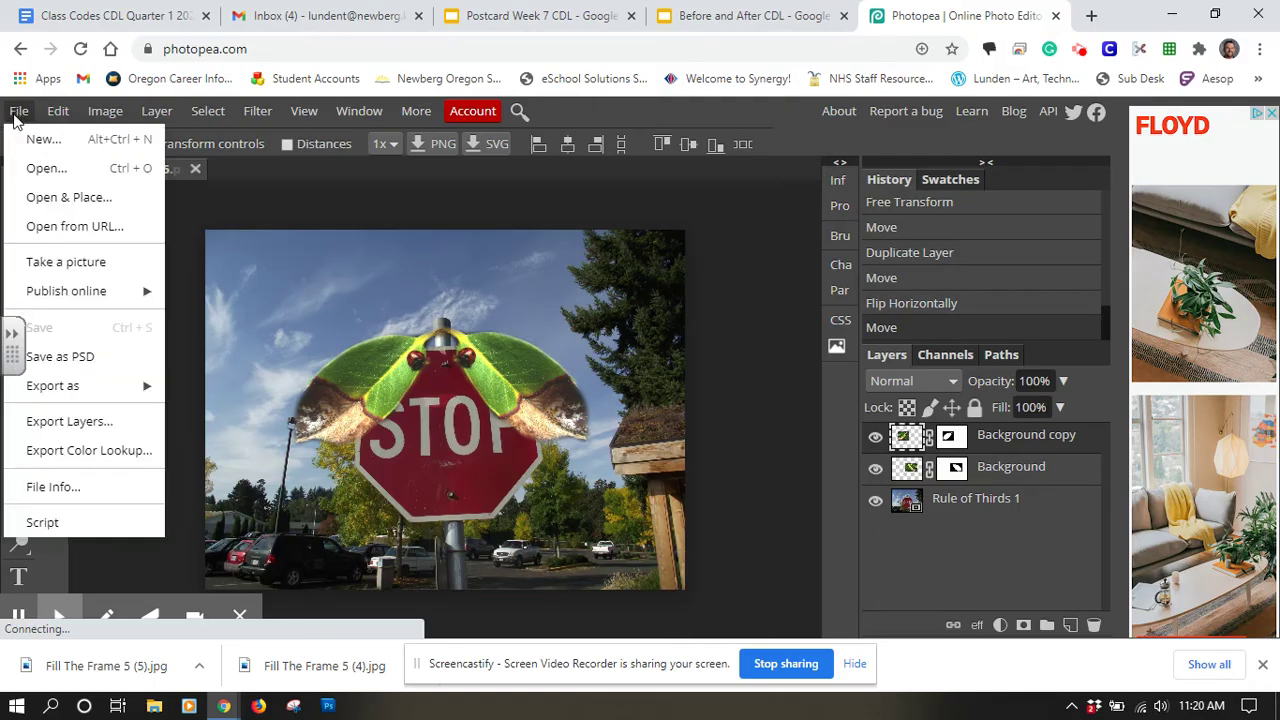
mouse_move(30, 286)
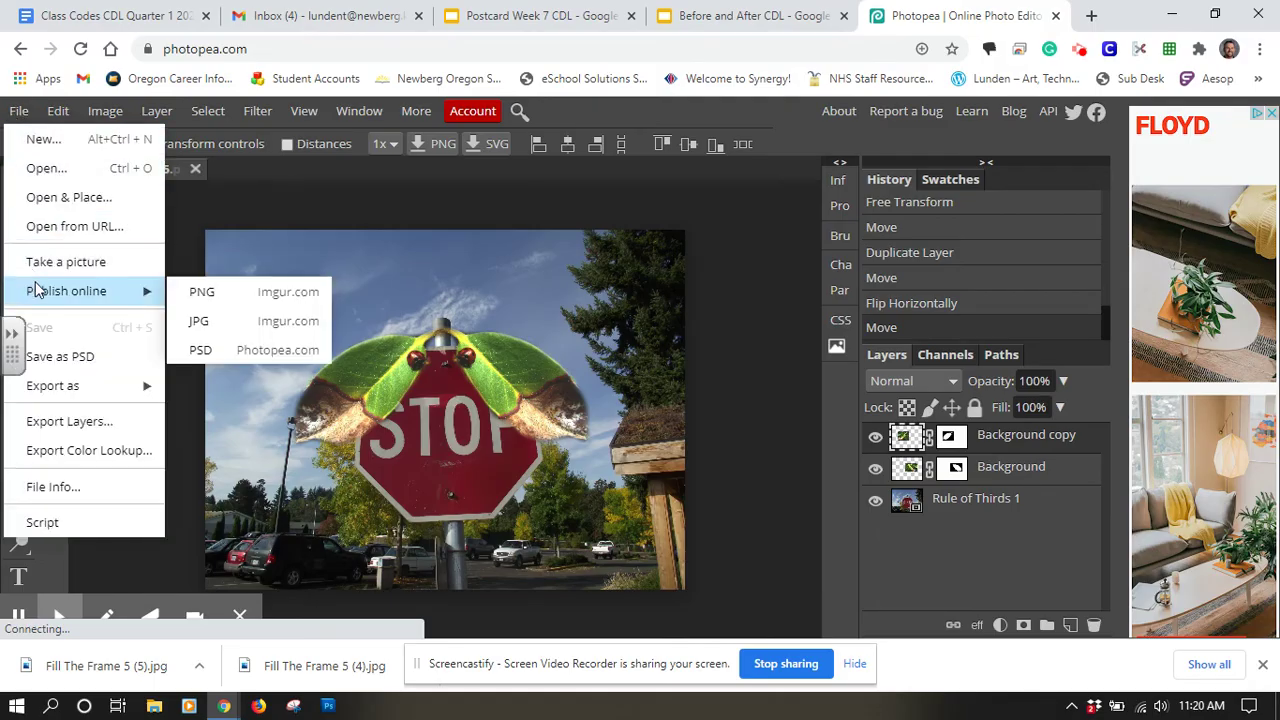
mouse_move(85, 390)
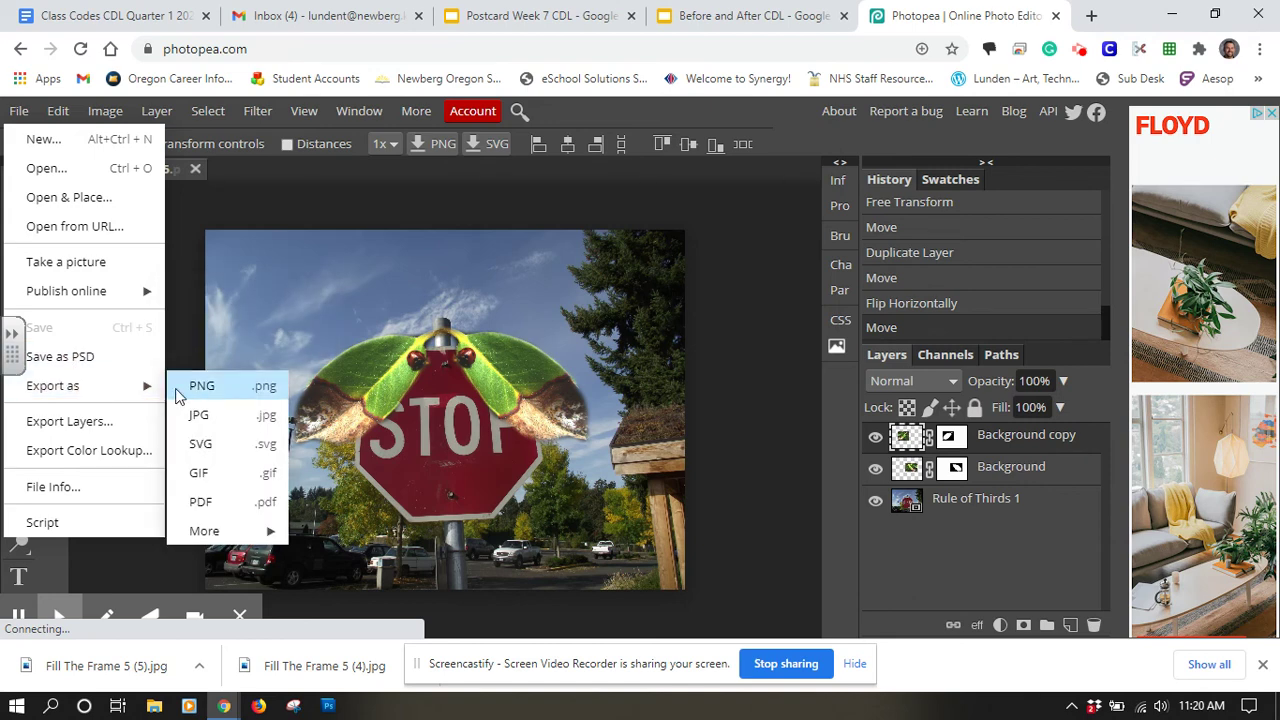
click(225, 423)
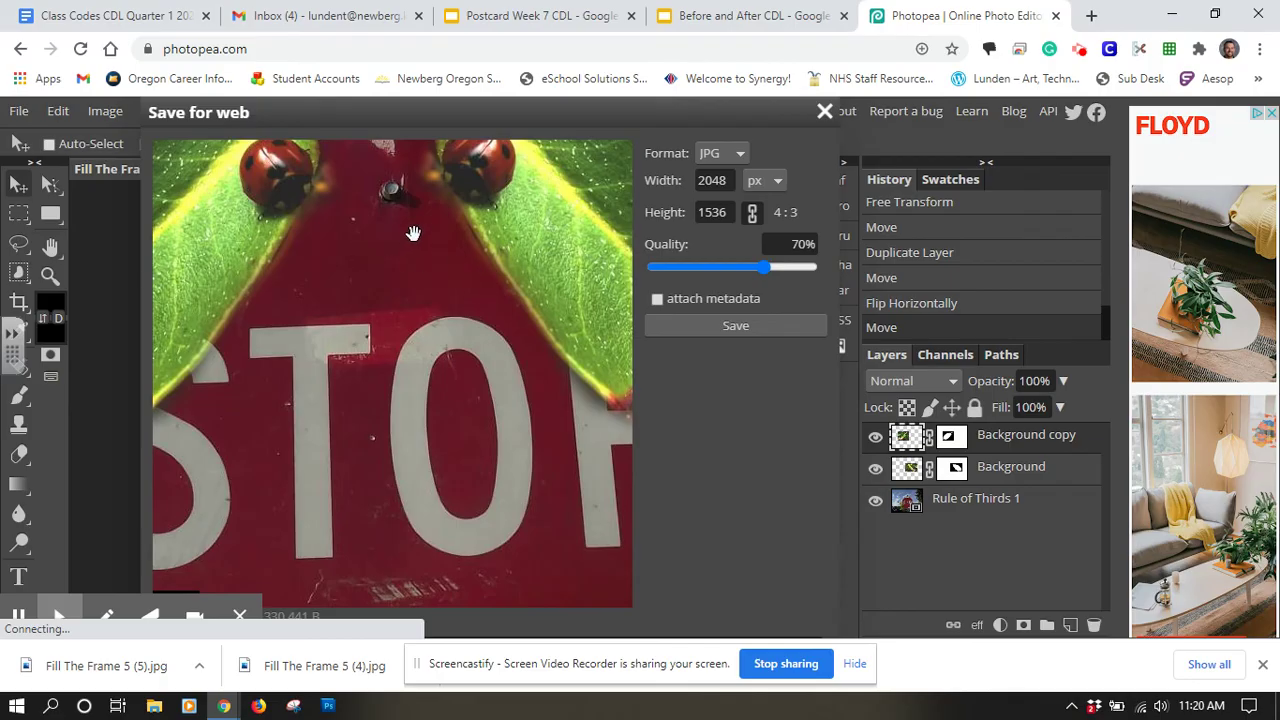
click(767, 329)
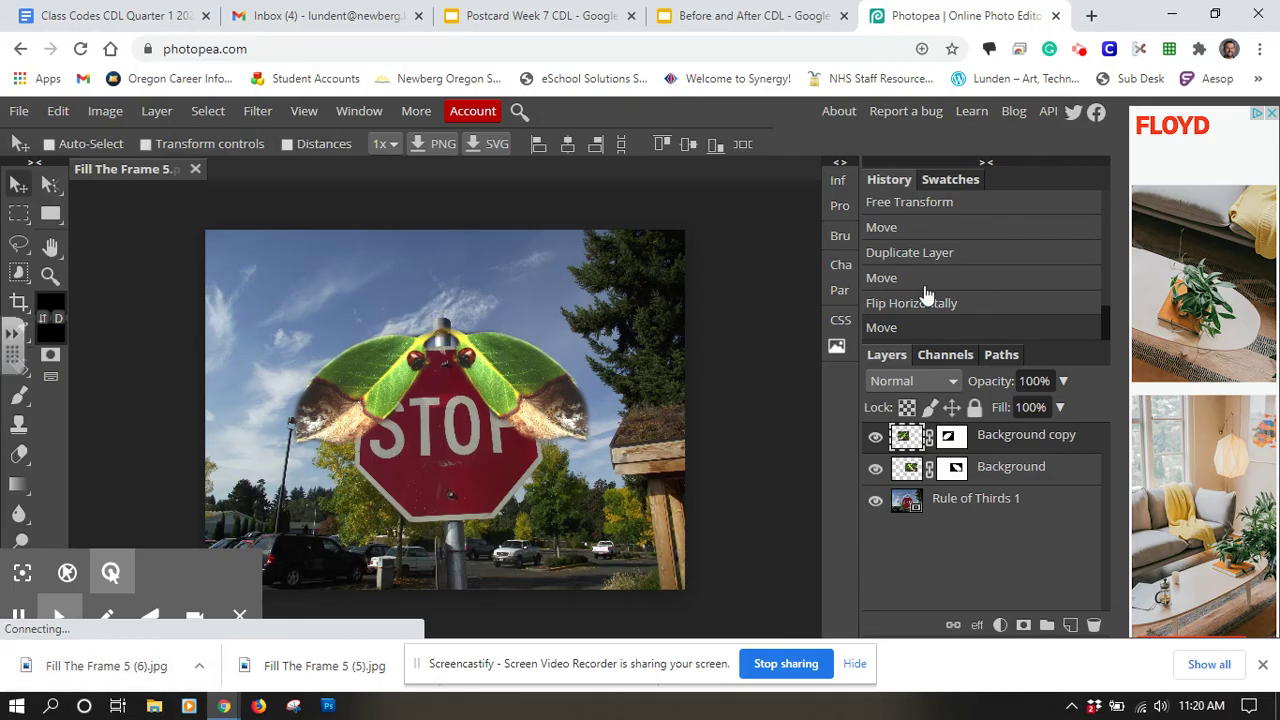
click(1081, 55)
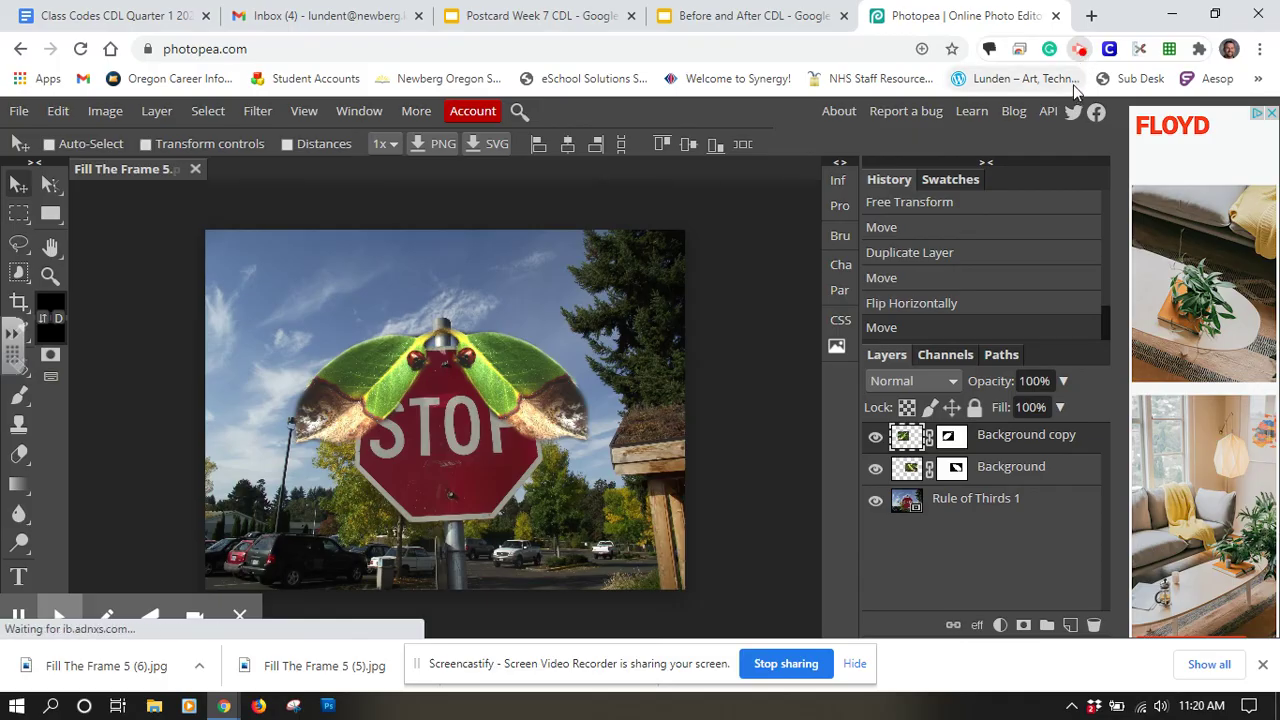